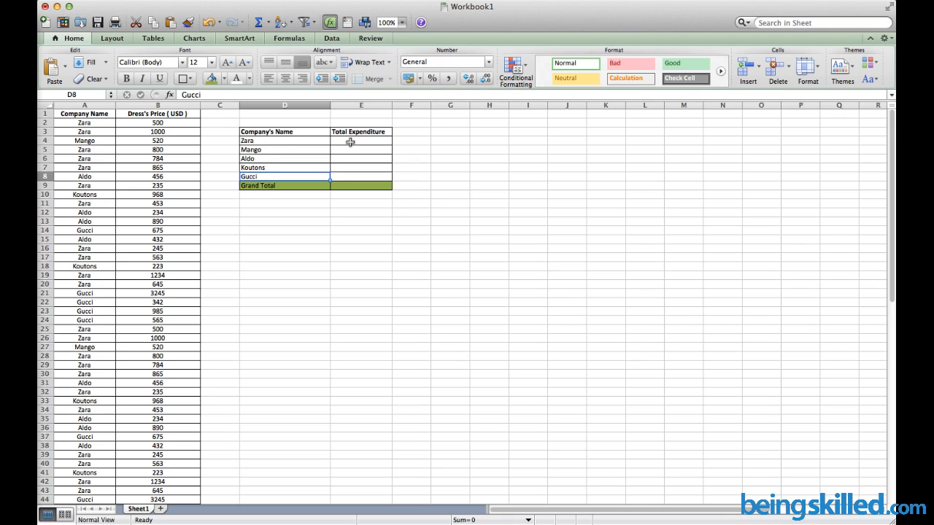
- Start a formula in E4 for Zara's total expenditure, listing the price references B2:B3, B5:B7, B9 and B11
left_click(351, 142)
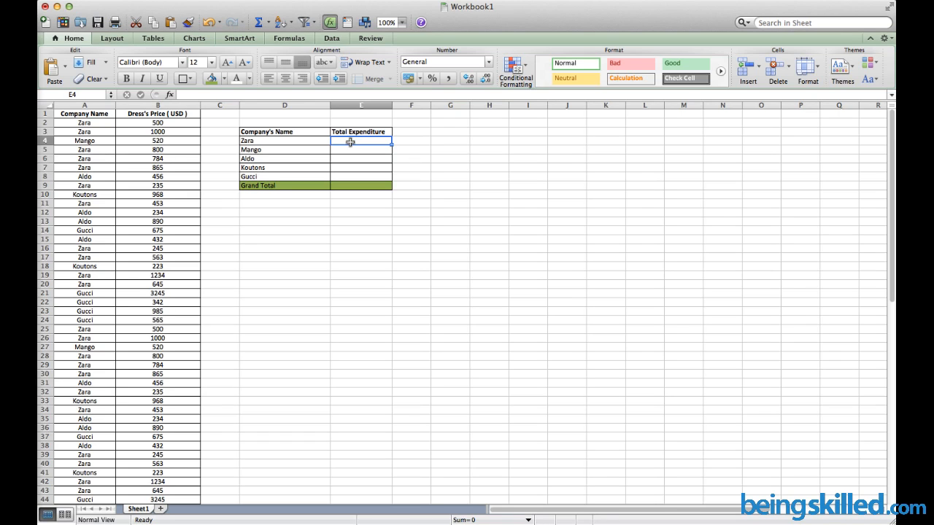
type("=")
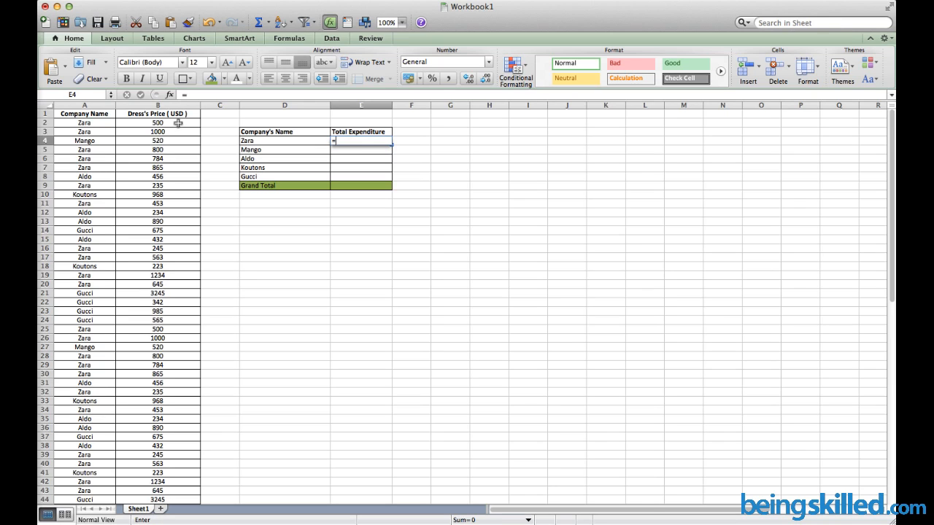
left_click_drag(178, 123, 181, 135)
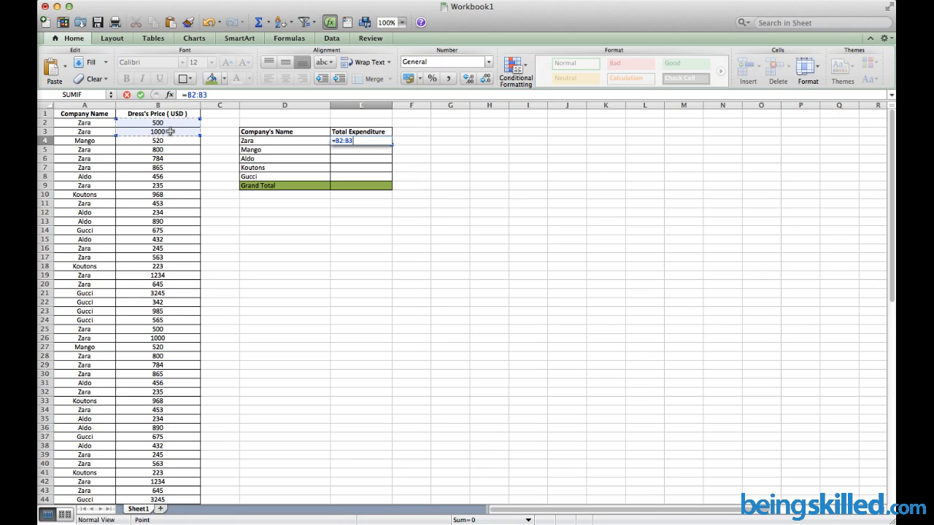
type(",")
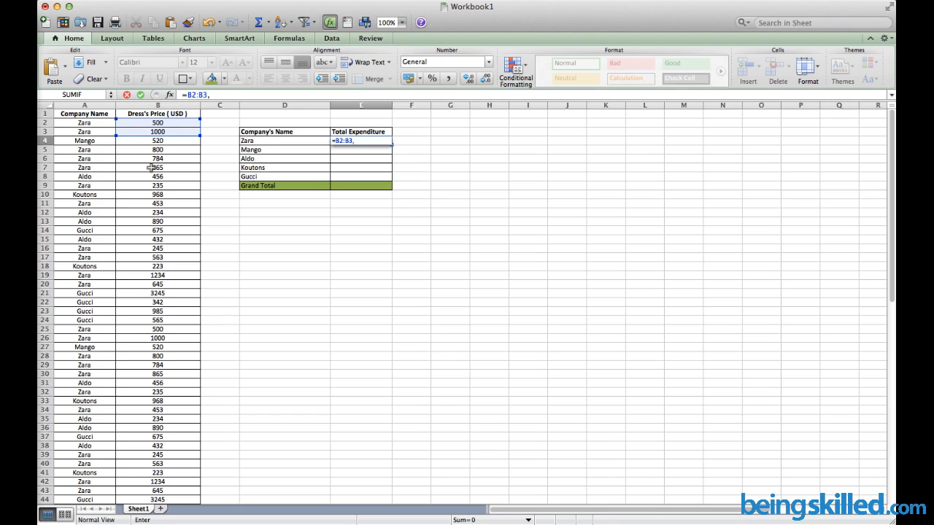
left_click_drag(150, 150, 146, 175)
type(",")
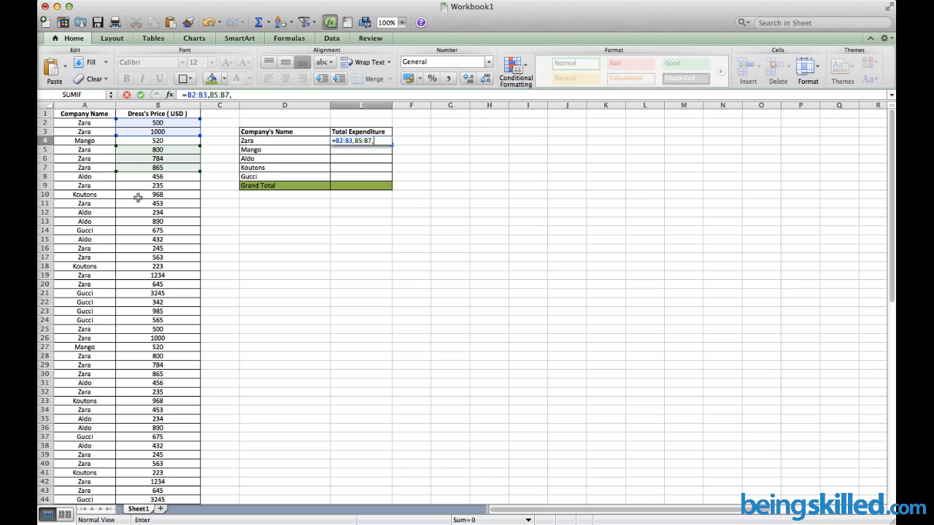
left_click(148, 189)
type(",")
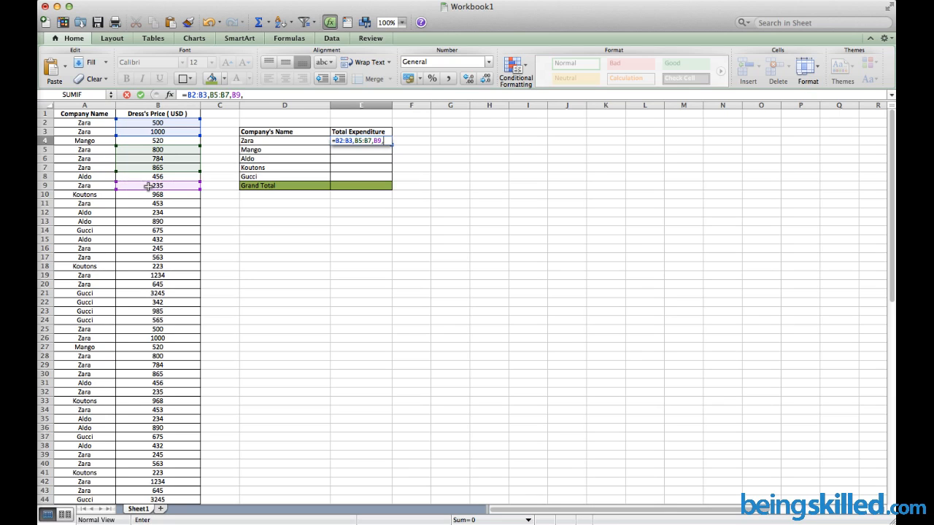
left_click(148, 207)
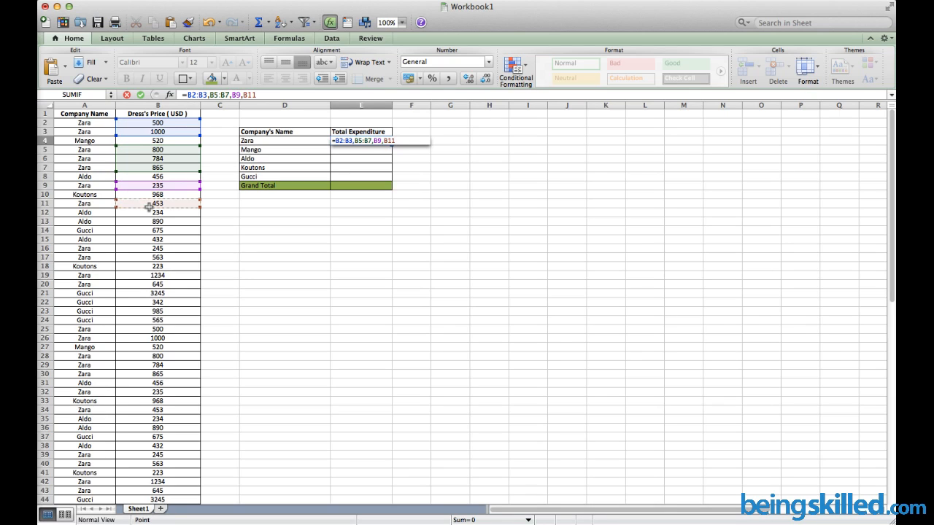
type(",")
- Add Zara's price ranges B16:B17, B19:B20 and B25:B26 to the E4 formula and end it with a closing parenthesis
left_click_drag(151, 248, 147, 286)
type(",B9,")
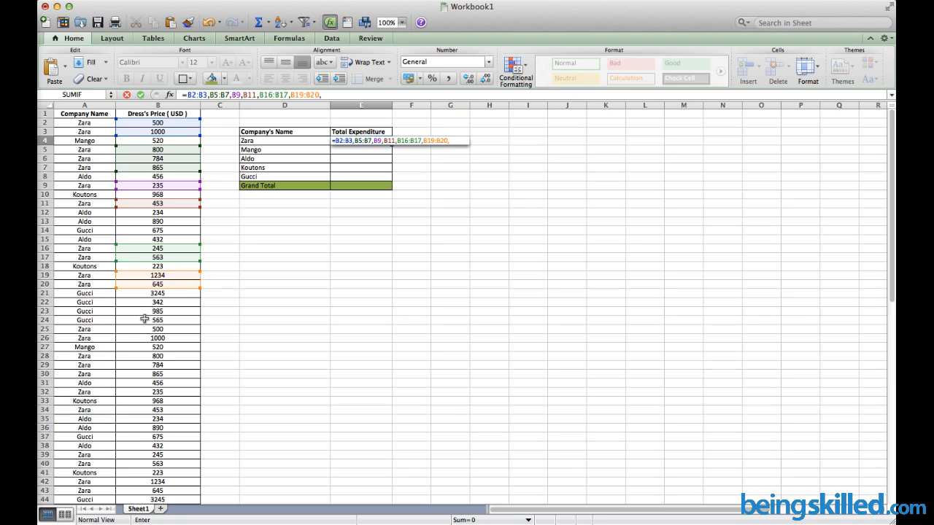
left_click_drag(145, 329, 145, 341)
type(",")
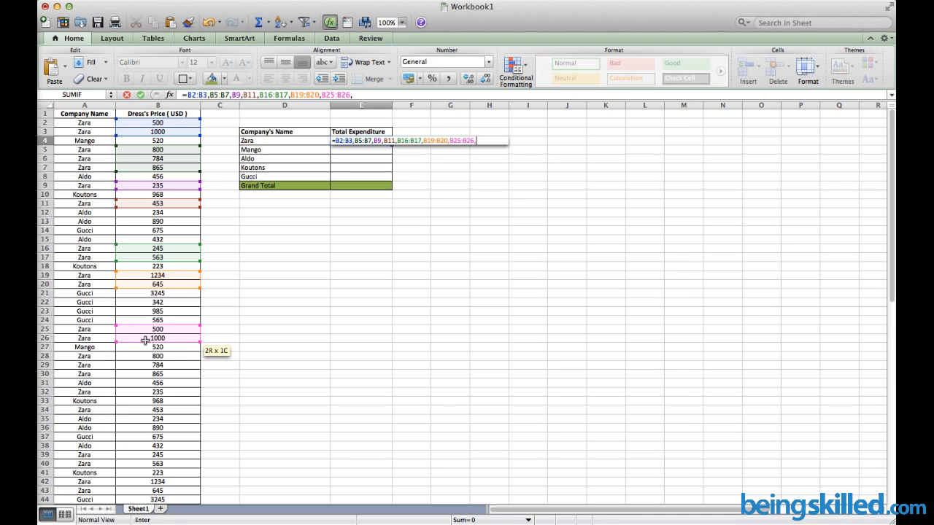
key("BackSpace")
type(")")
key("Return")
left_click(559, 298)
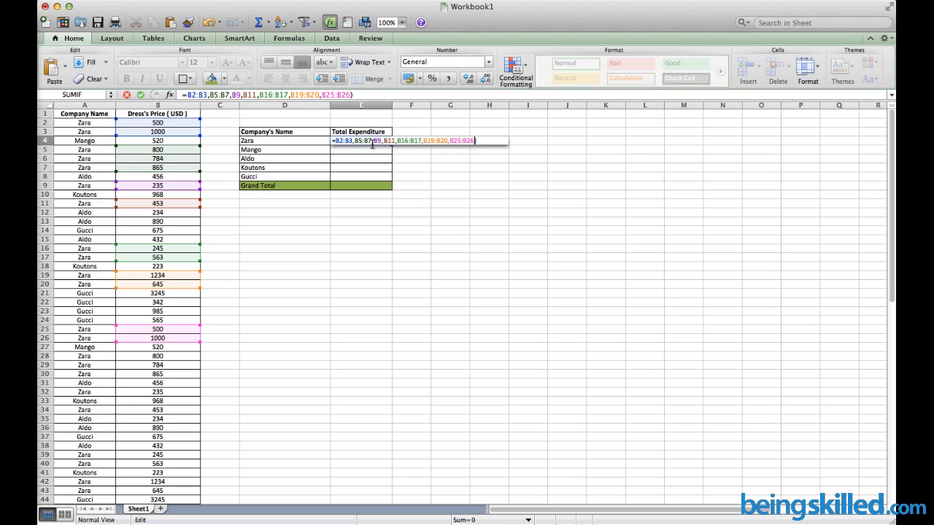
- Wrap the list of references in E4 in a SUM function and review the entered formula
left_click(335, 140)
type("SUM")
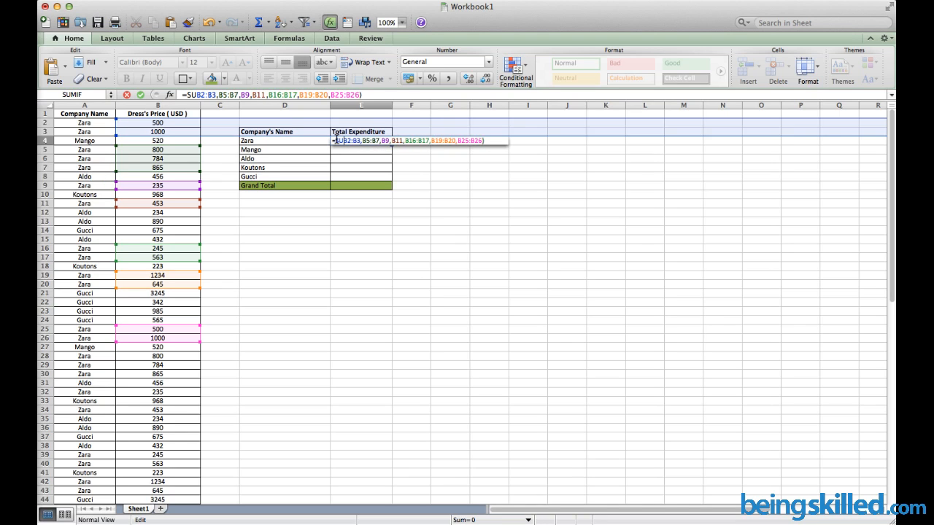
type("(")
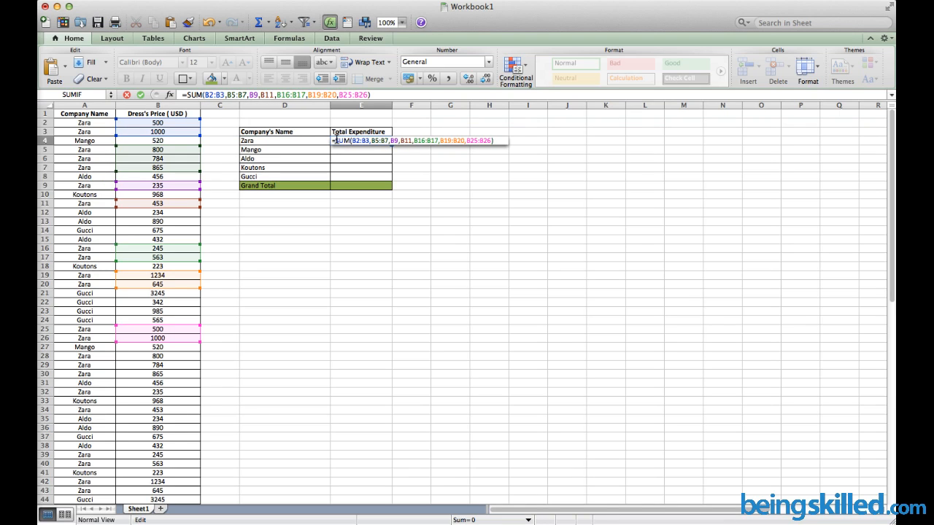
key("Return")
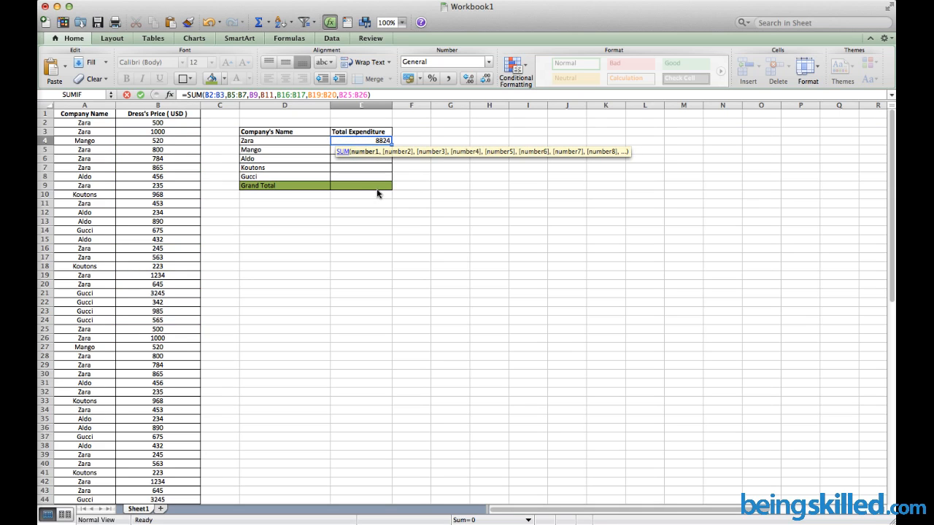
left_click(370, 141)
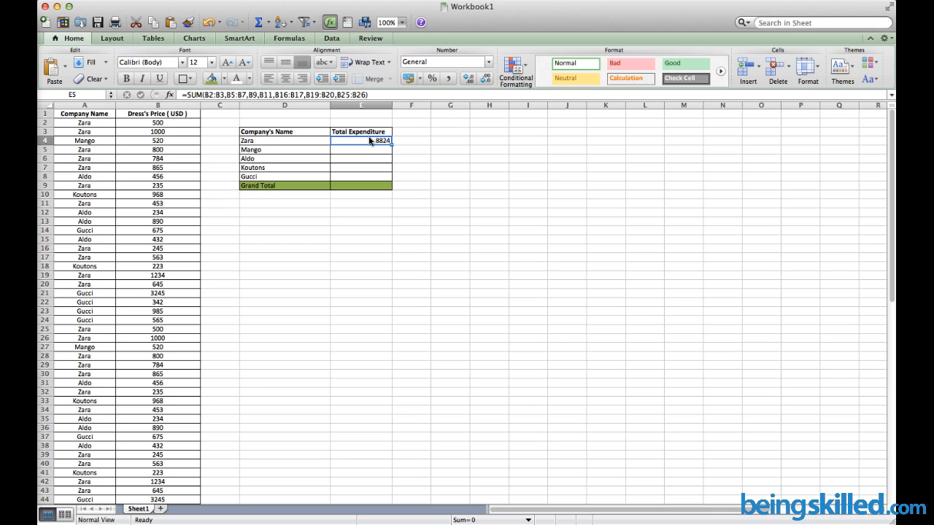
double_click(370, 140)
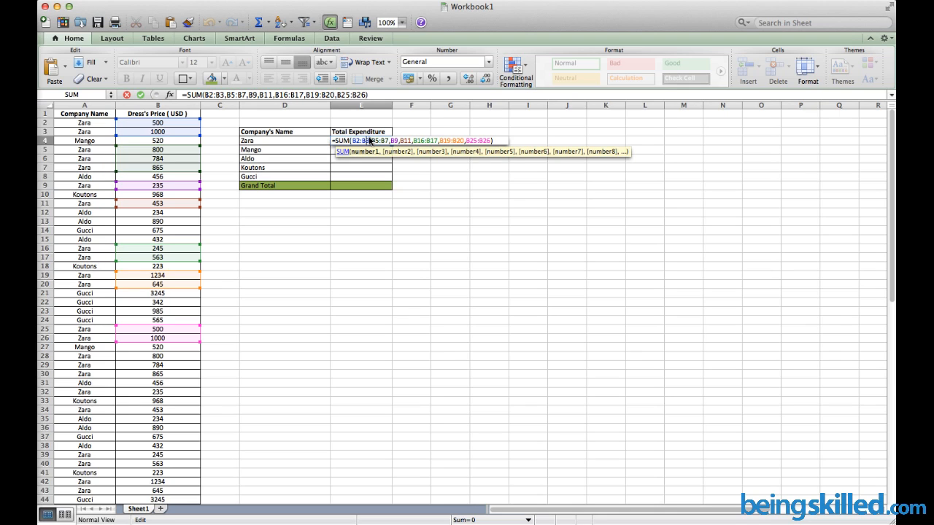
key("Return")
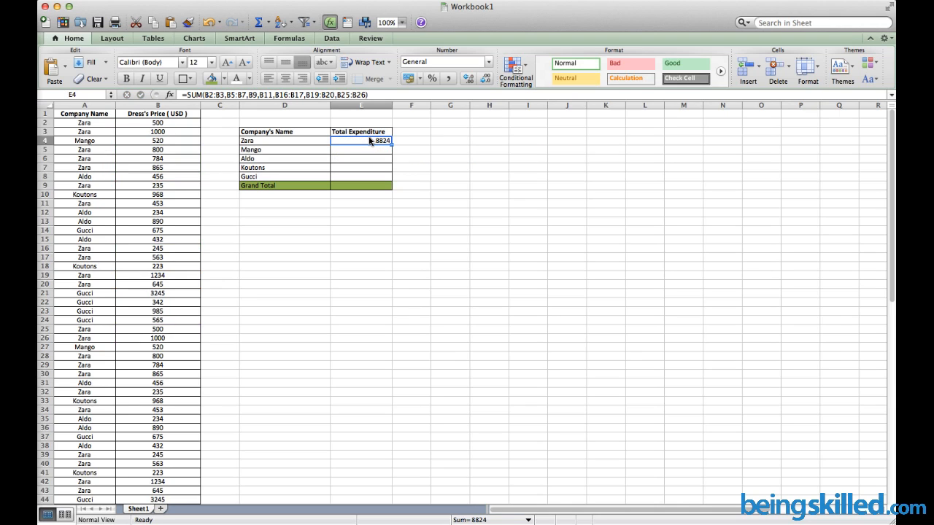
- Start a SUMIF formula in F4 with the company names A2:A47 as the criteria range
key("Right")
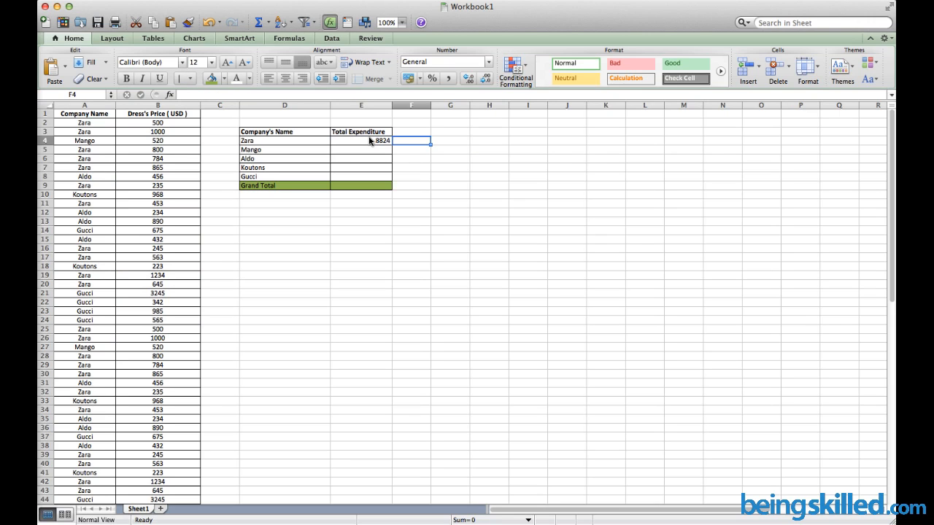
type("=sumif")
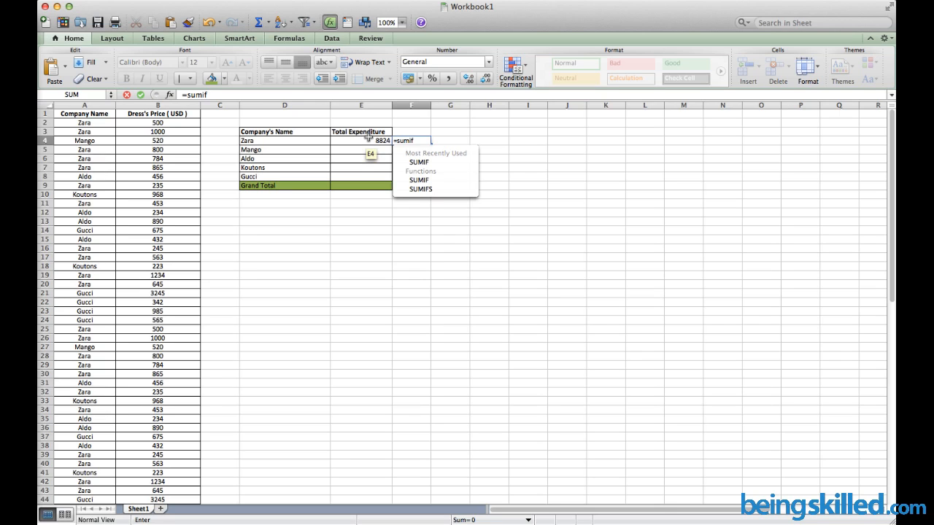
type("(")
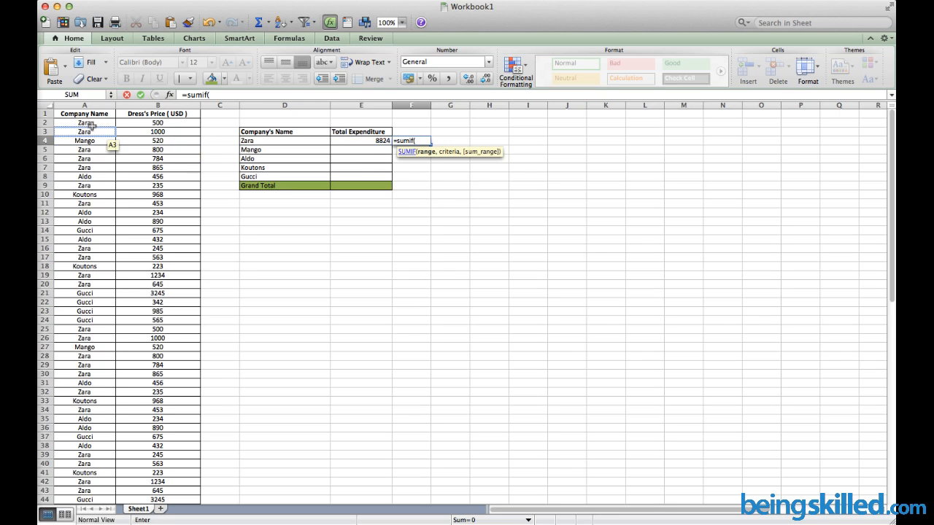
left_click(91, 124)
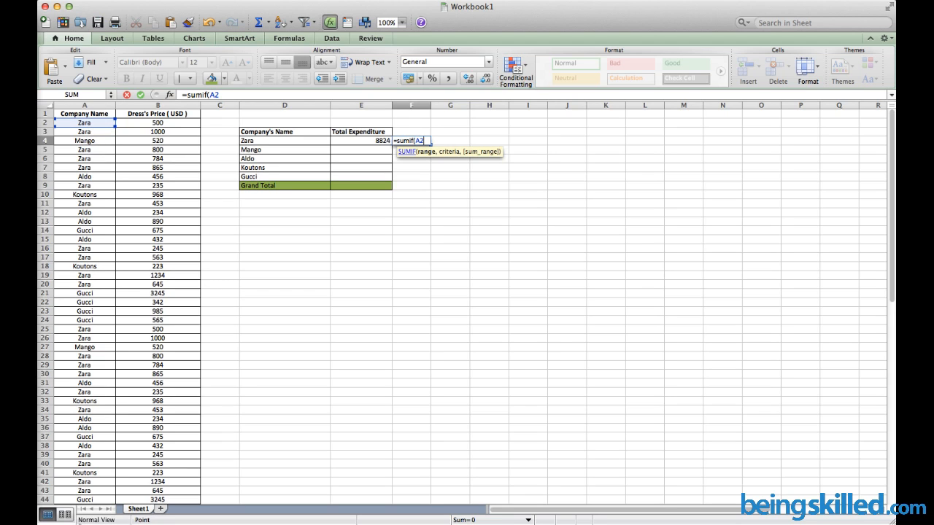
left_click_drag(84, 123, 81, 452)
scroll(186, 360, "up", 5)
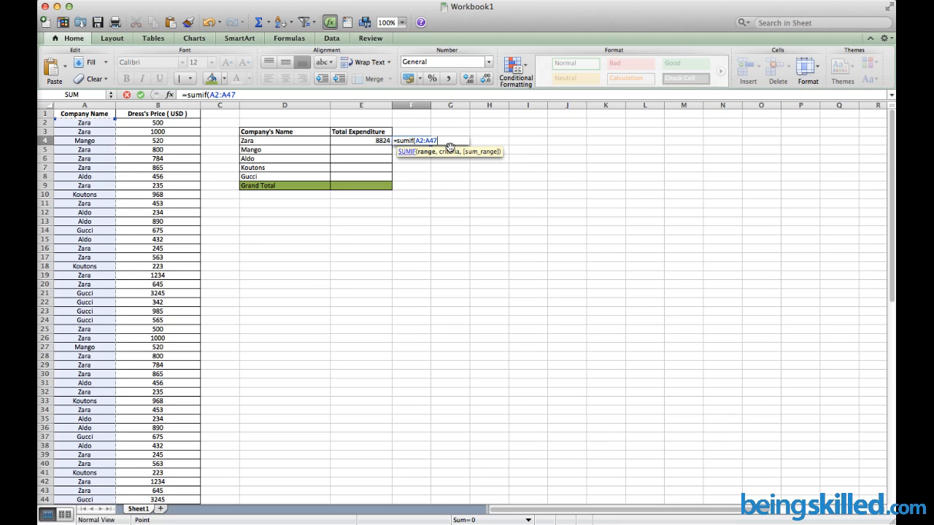
- Complete the F4 SUMIF formula with the criterion "Zara" and the sum range B2:B47
type(",")
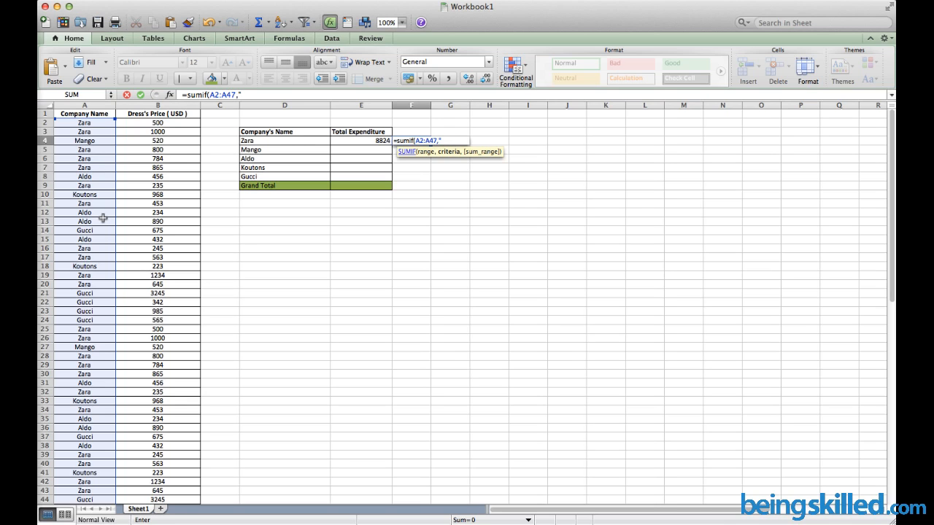
type("Zara\",")
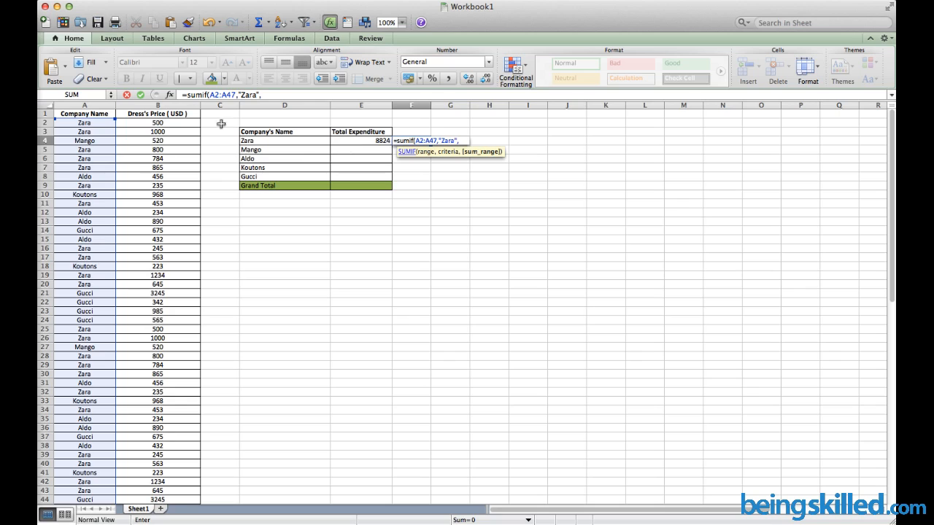
left_click(194, 124)
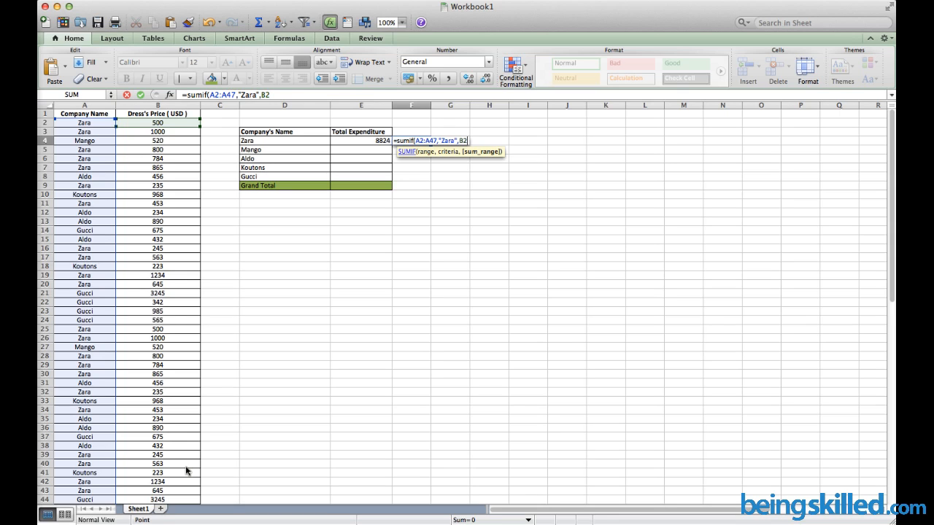
left_click_drag(186, 471, 176, 429)
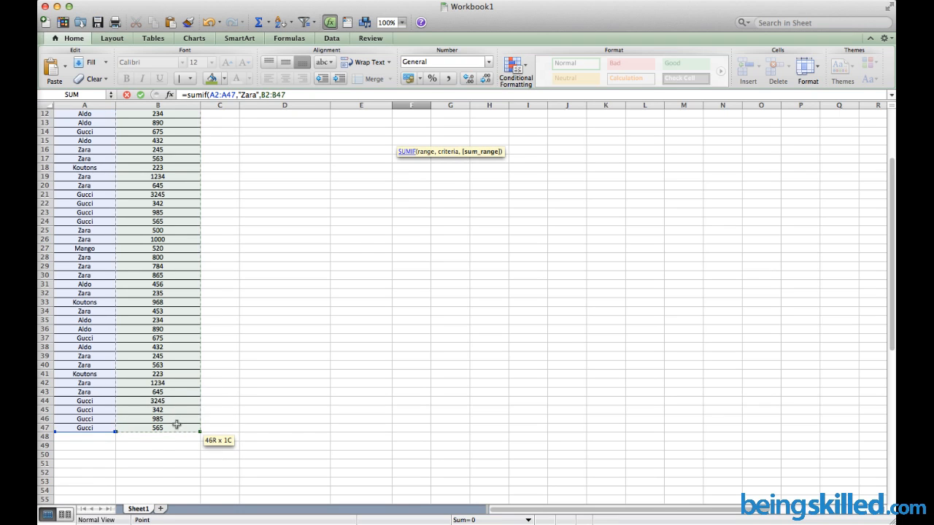
key("Return")
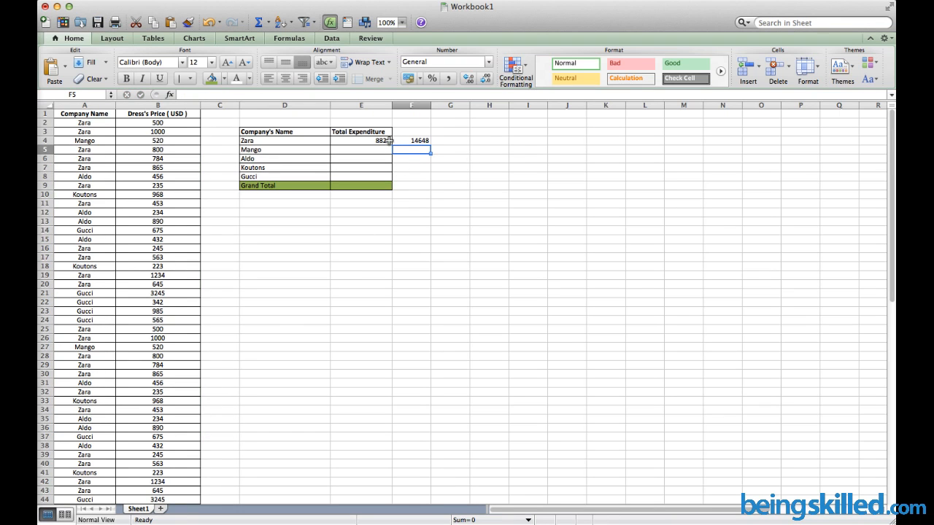
left_click(416, 141)
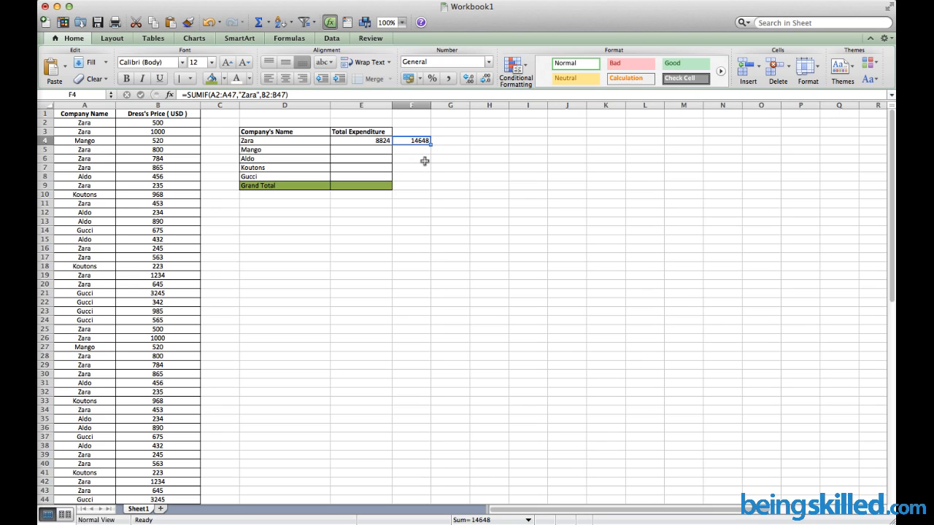
- Copy the SUMIF formula from F4 into F5, beside the Mango row
left_click(362, 184)
left_click(414, 140)
key("super+c")
left_click(410, 149)
key("super+v")
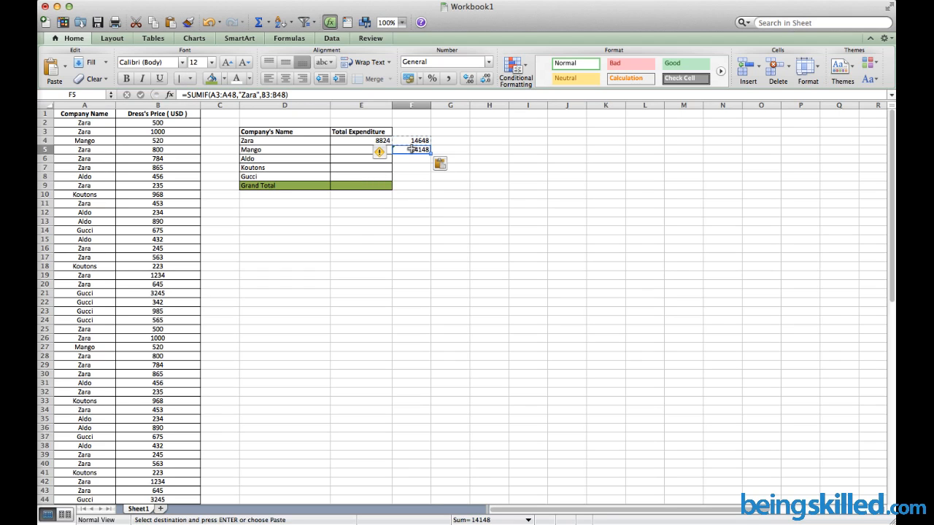
- Replace the criterion in the F5 SUMIF formula with "Mango"
double_click(246, 96)
key("BackSpace")
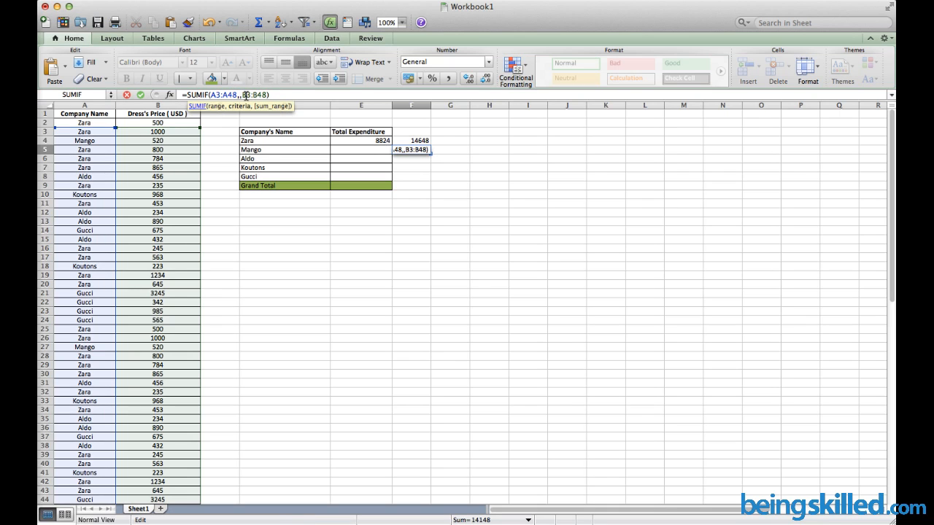
type("\"mang")
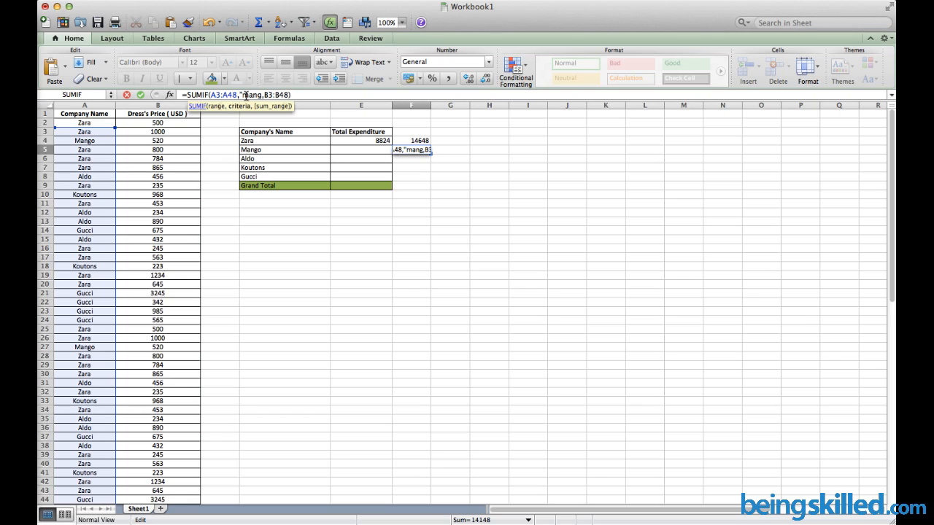
key("BackSpace")
key("BackSpace")
key("BackSpace")
key("BackSpace")
type("Manog")
key("BackSpace")
key("BackSpace")
type("go\"")
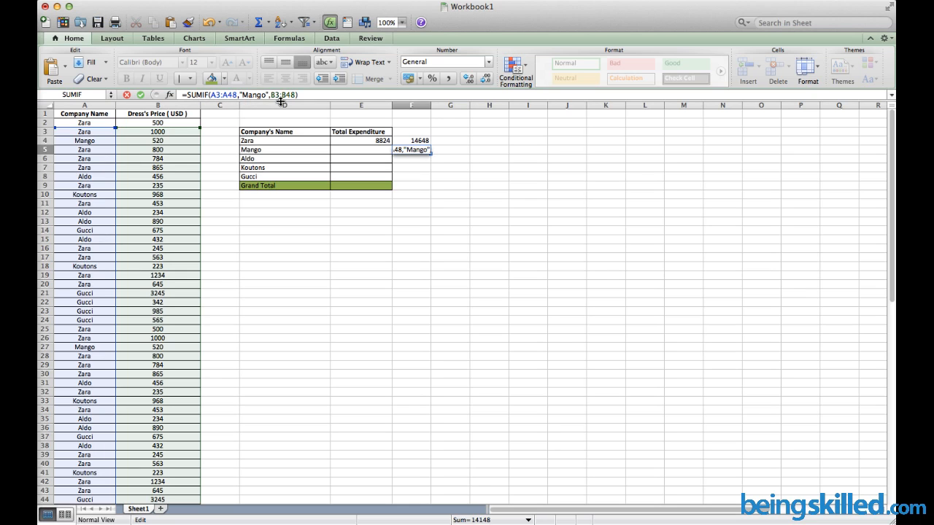
key("Return")
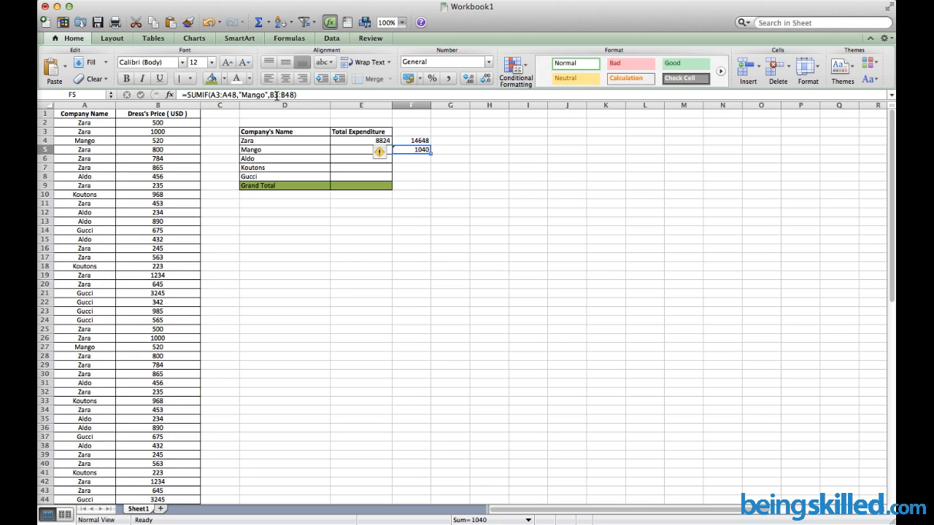
- Correct the F5 SUMIF formula so its criteria range is A2:A48 and its sum range is B2:B48
left_click(276, 95)
left_click(280, 95)
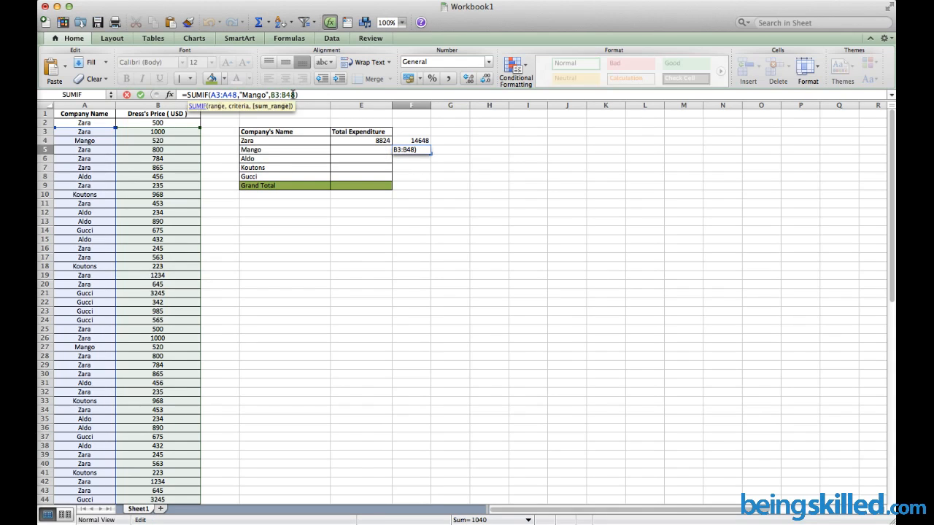
type("2")
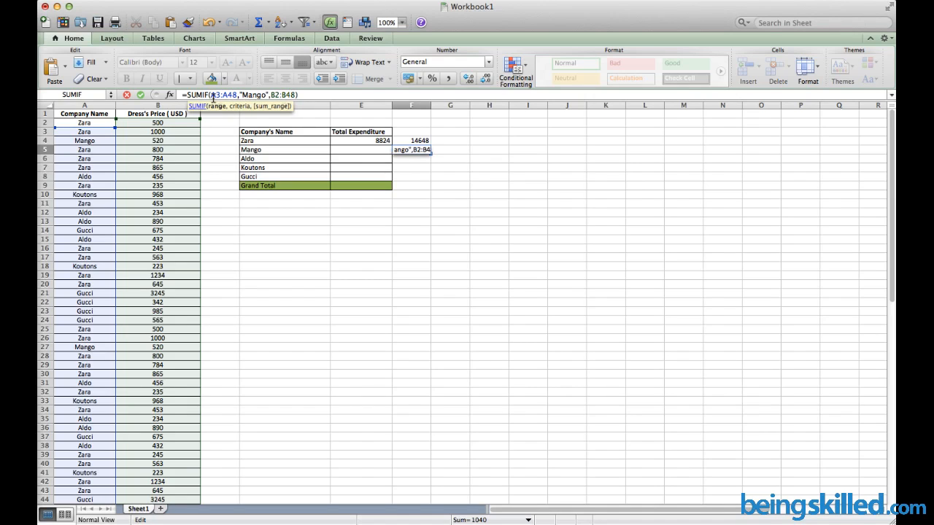
left_click(213, 95)
type("2")
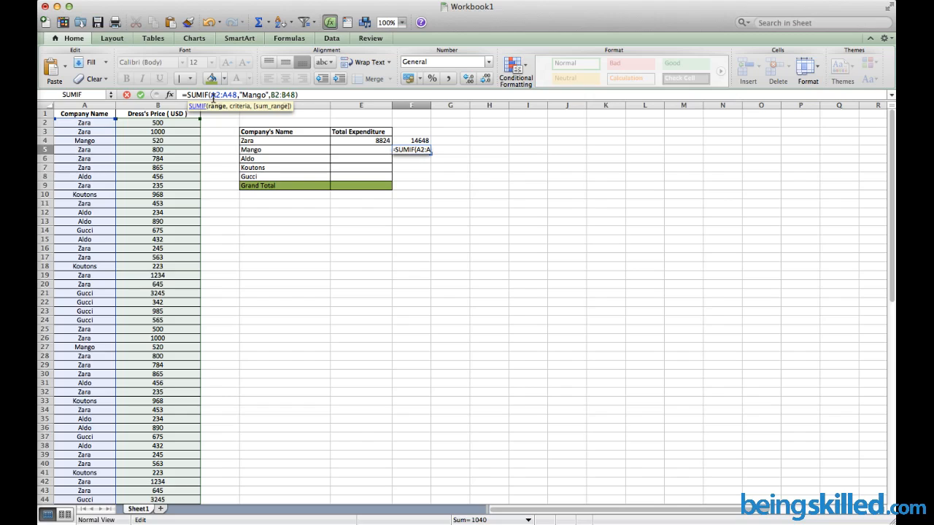
key("Return")
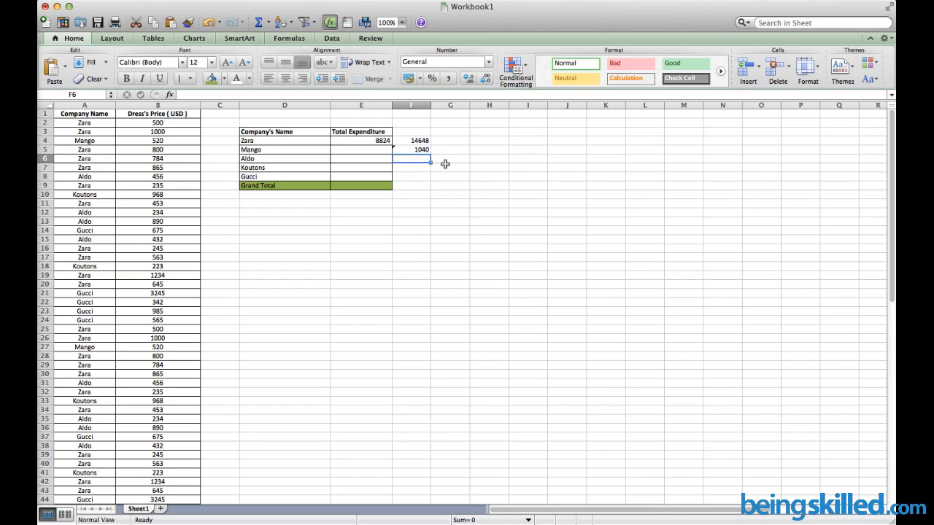
- Copy the SUMIF formula from F5 into F6, beside the Aldo row
key("Up")
key("super+c")
key("Down")
key("super+v")
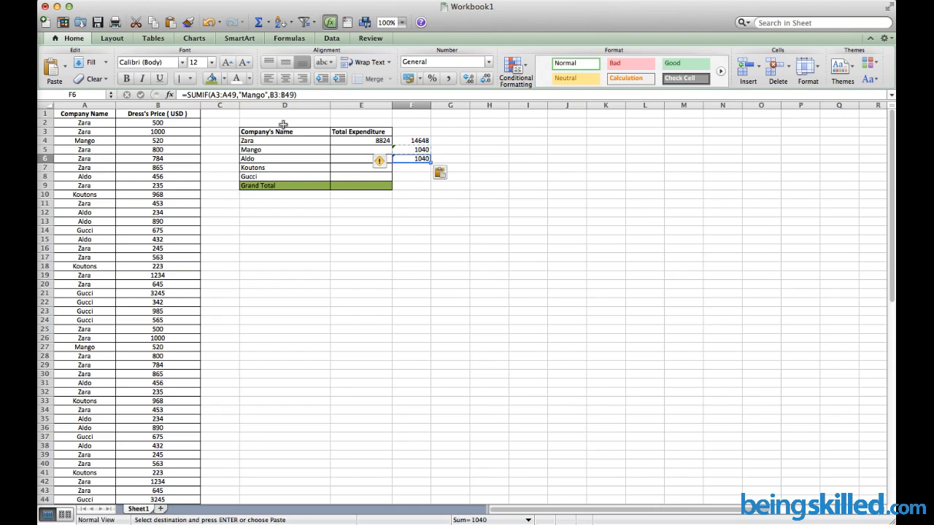
- Change the F6 formula's criteria range to A2:A49 and its sum range to B2:B49
left_click(221, 95)
key("BackSpace")
type("2")
key("Right")
key("Right")
key("Right")
key("Right")
key("Right")
key("Right")
key("Right")
key("Right")
key("Right")
key("Right")
key("Right")
key("Right")
key("Right")
key("Right")
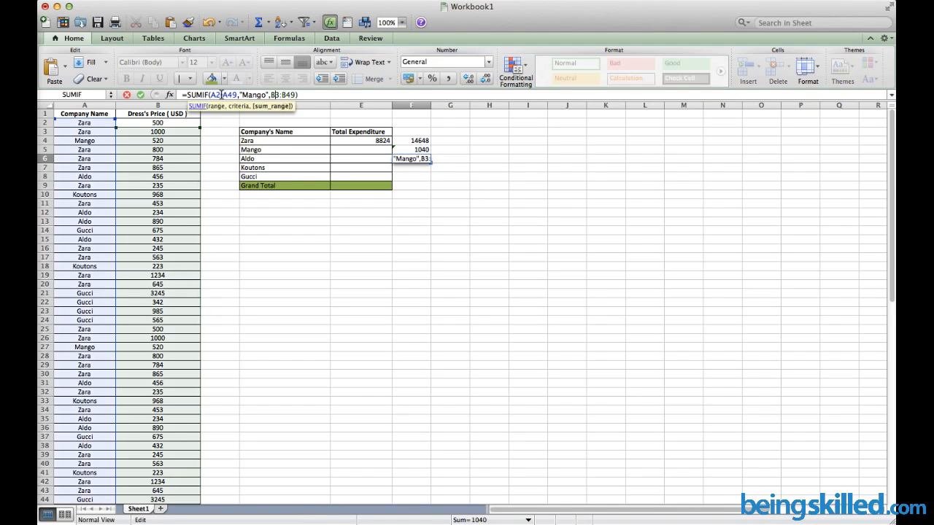
key("shift+Right")
type("2")
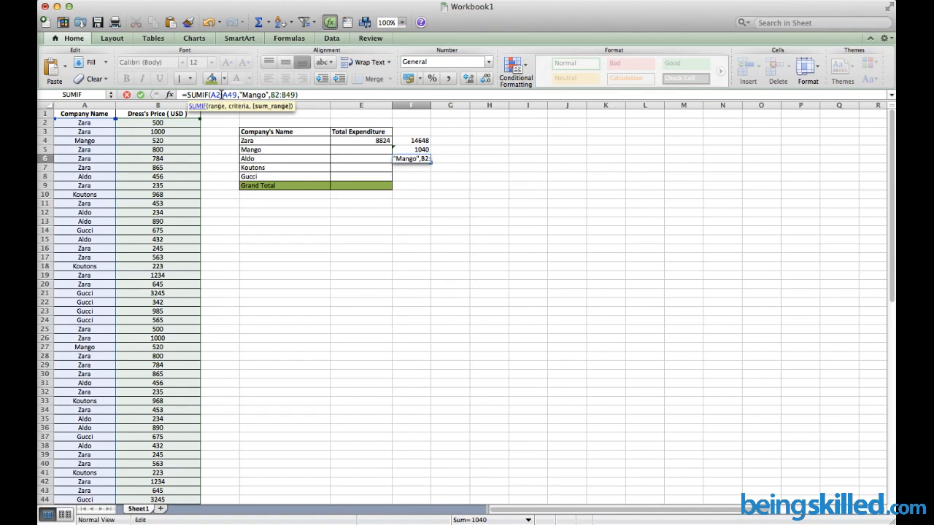
- Replace the criterion in the F6 SUMIF formula with "Aldo"
key("Left")
key("Left")
key("Left")
key("Left")
key("Left")
key("Left")
key("Left")
key("Left")
key("Left")
key("shift+Right")
key("shift+Right")
key("shift+Right")
key("shift+Right")
key("shift+Right")
key("shift+Right")
key("shift+Right")
key("Left")
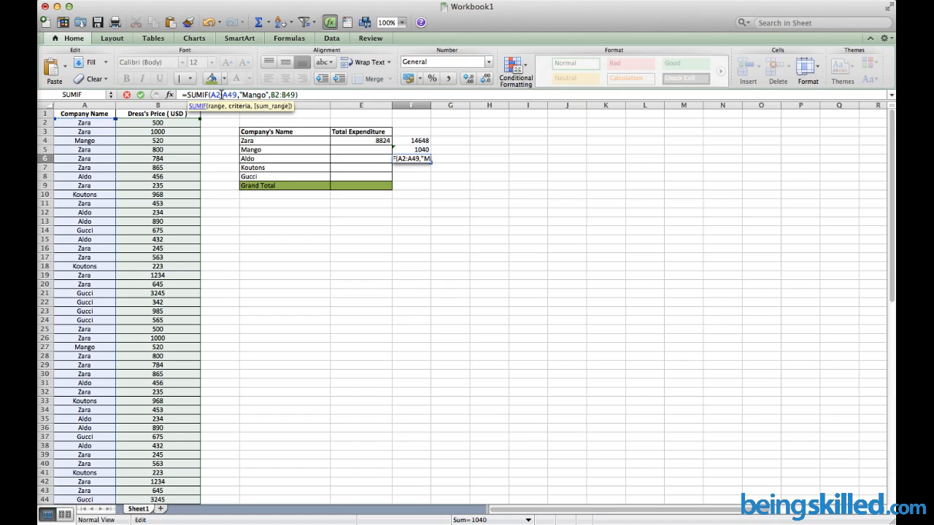
key("shift+Right")
key("shift+Right")
key("shift+Right")
key("shift+Right")
key("shift+Right")
key("shift+Right")
key("shift+Right")
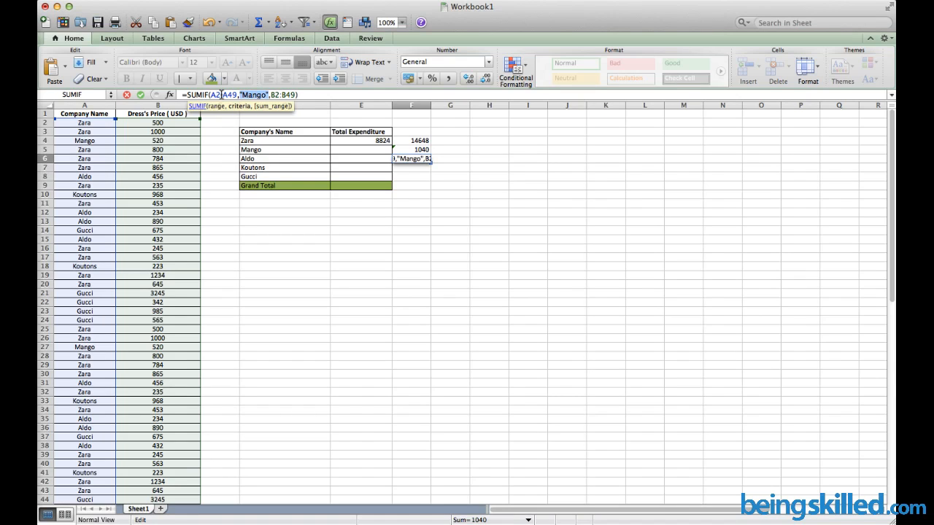
type("\"Aldo\"")
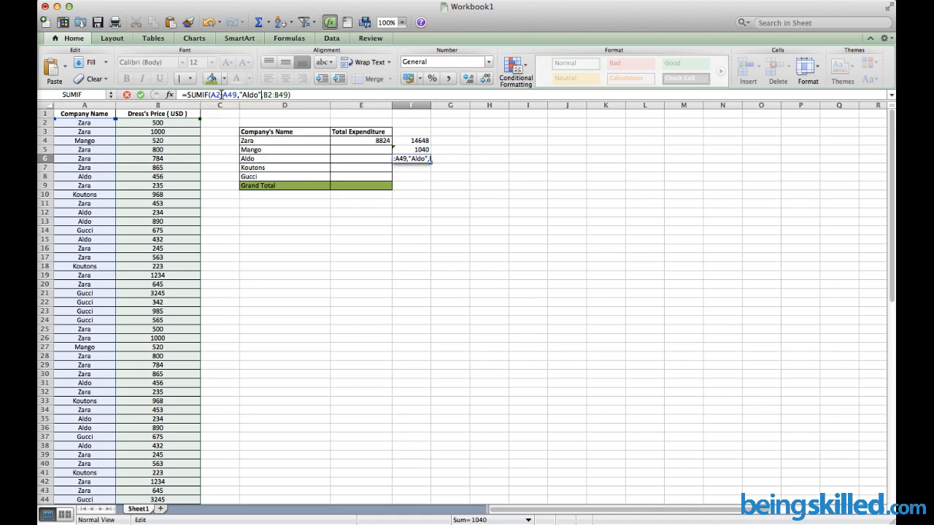
key("Return")
- Copy the SUMIF formula from F6 into F7, beside the Koutons row
key("Up")
key("super+c")
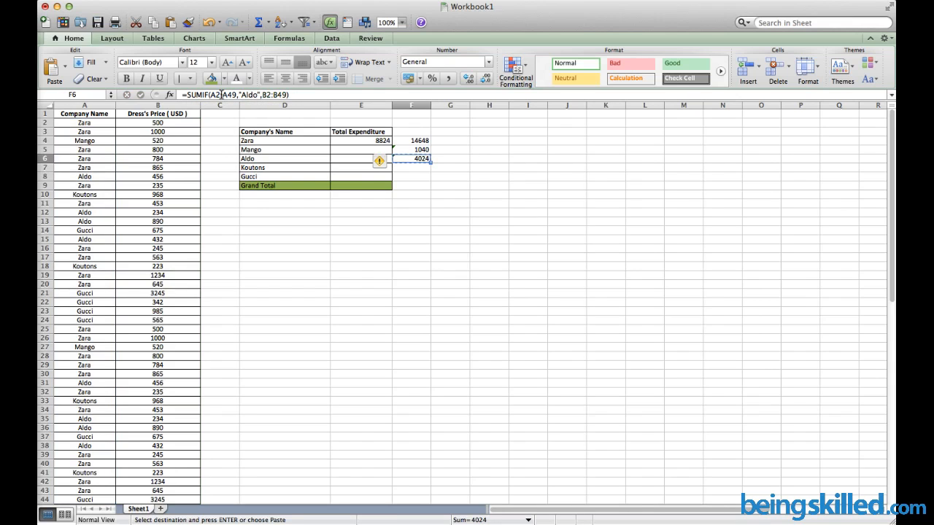
key("Down")
key("super+v")
- Change the F7 formula's criteria range to A2:A50 and its sum range to B2:B50
left_click(221, 95)
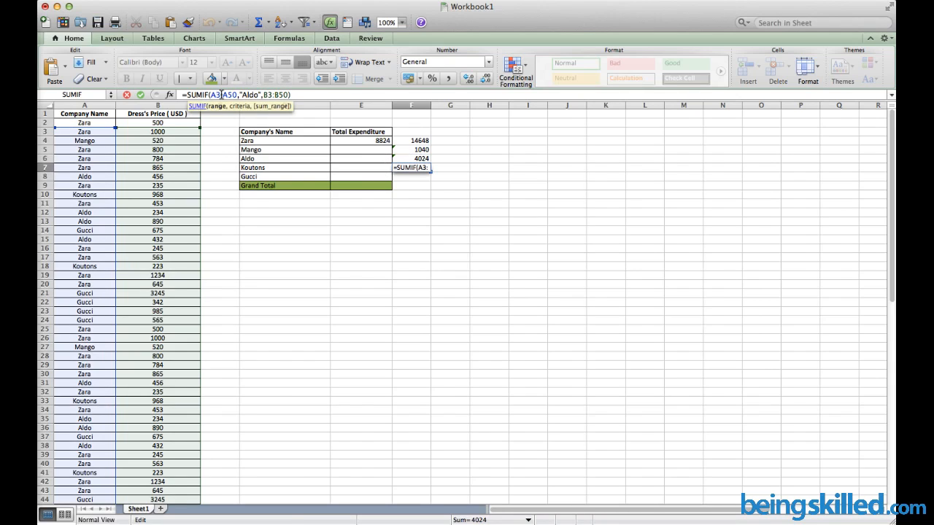
key("BackSpace")
type("2")
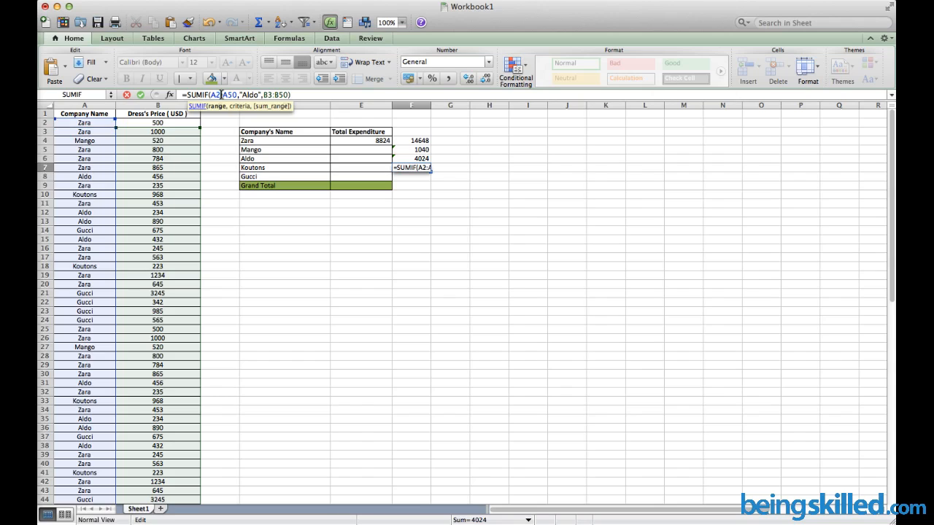
left_click(273, 95)
key("BackSpace")
type("2")
- Replace the criterion in the F7 SUMIF formula with "Koutons"
key("Left")
key("Left")
key("Left")
key("Left")
key("Left")
key("Left")
key("Left")
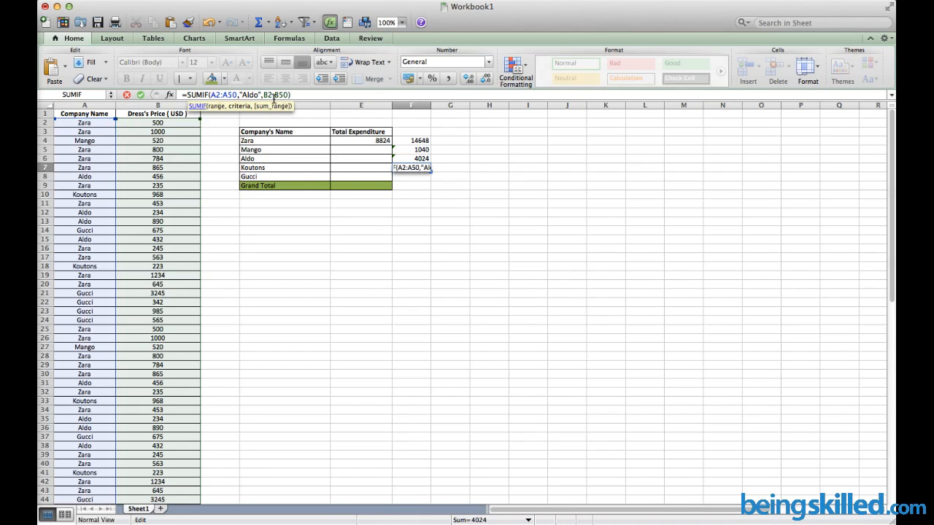
key("shift+Right")
key("shift+Right")
key("shift+Right")
key("shift+Right")
key("shift+Right")
key("shift+Right")
key("shift+Right")
key("BackSpace")
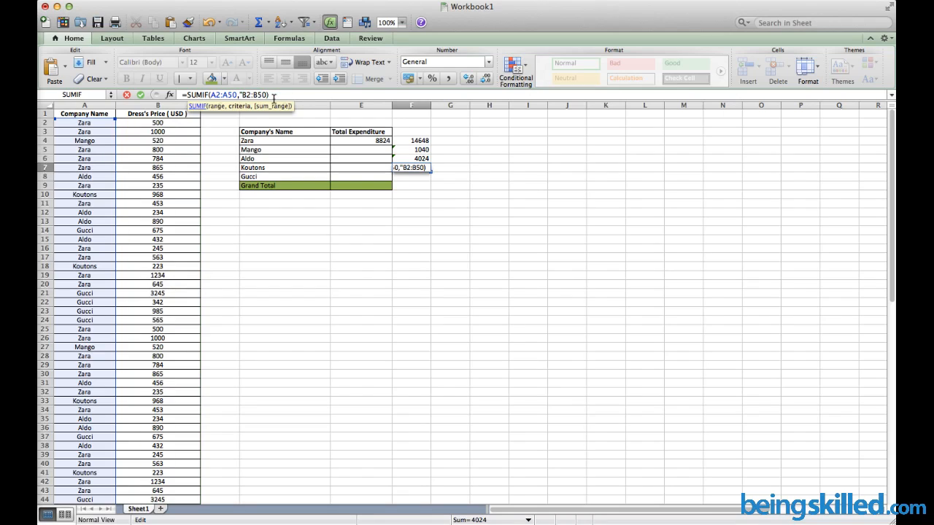
type("Koutons\",")
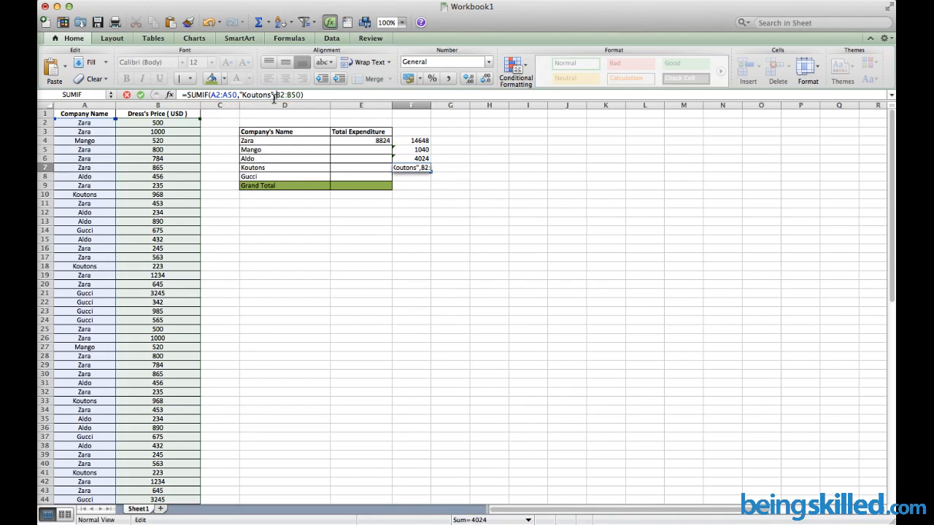
key("super+Return")
- Copy the SUMIF formula from F7 into F8, beside the Gucci row
key("super+c")
key("Down")
key("super+v")
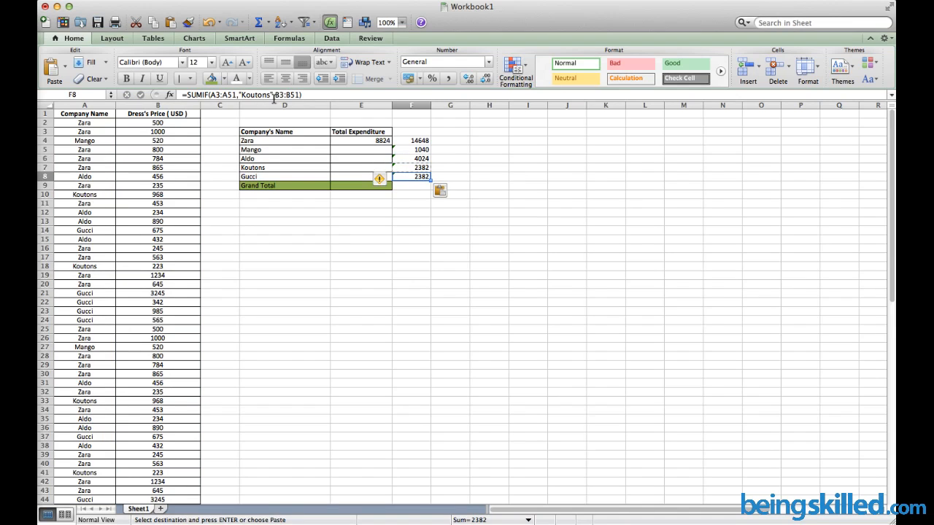
- Replace the criterion in the F8 SUMIF formula with "Gucci"
double_click(255, 94)
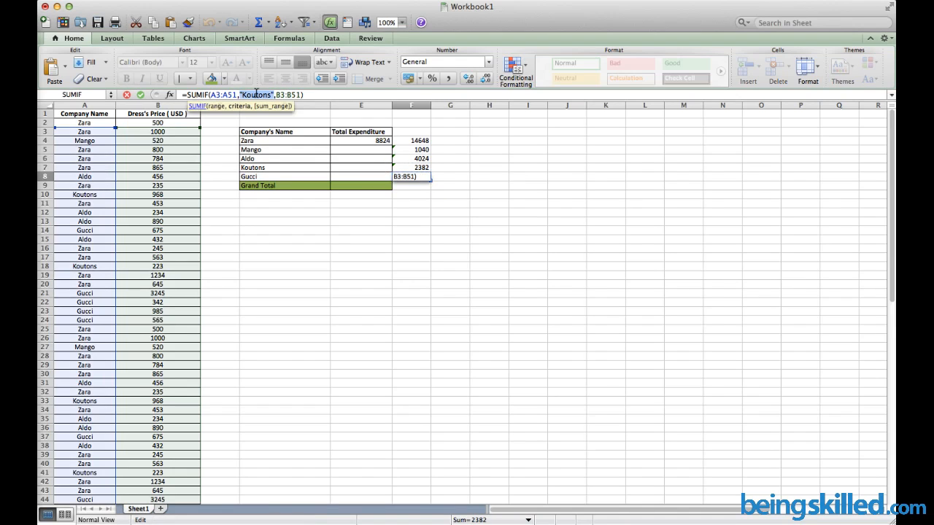
type("Gucci")
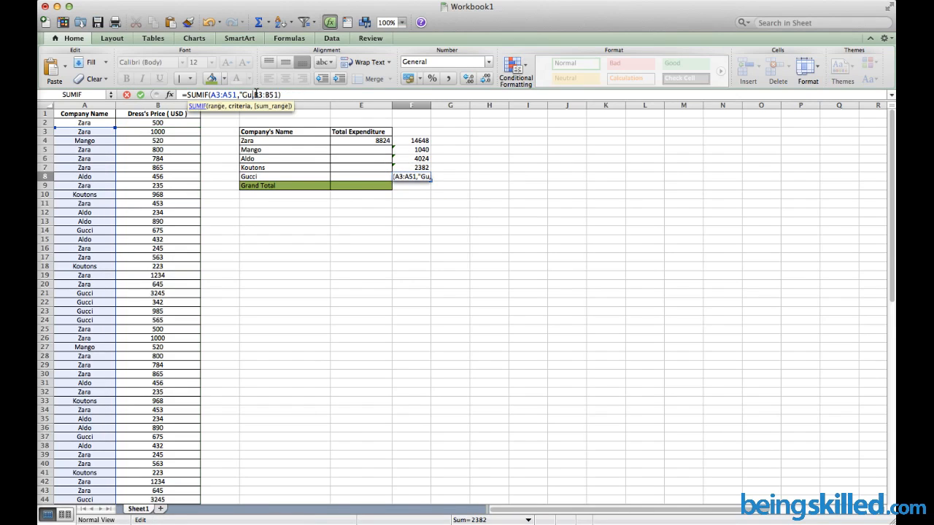
type("\"")
key("Return")
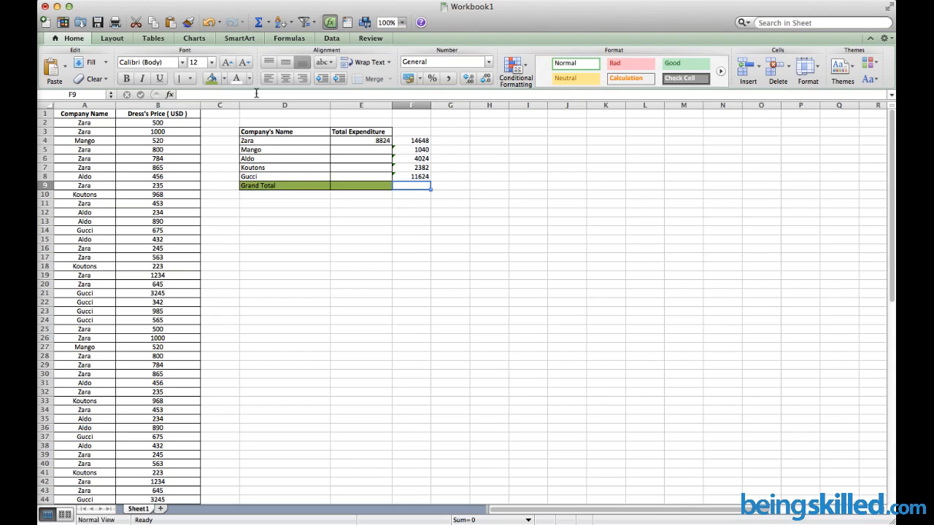
- Calculate the Grand Total in E9 with a SUM of all dress prices in B2:B47
left_click_drag(417, 140, 419, 188)
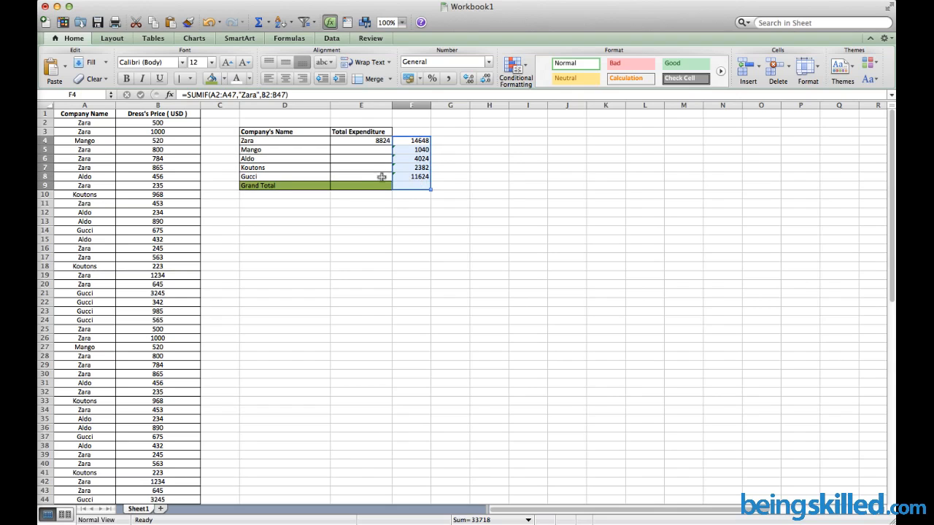
left_click(349, 184)
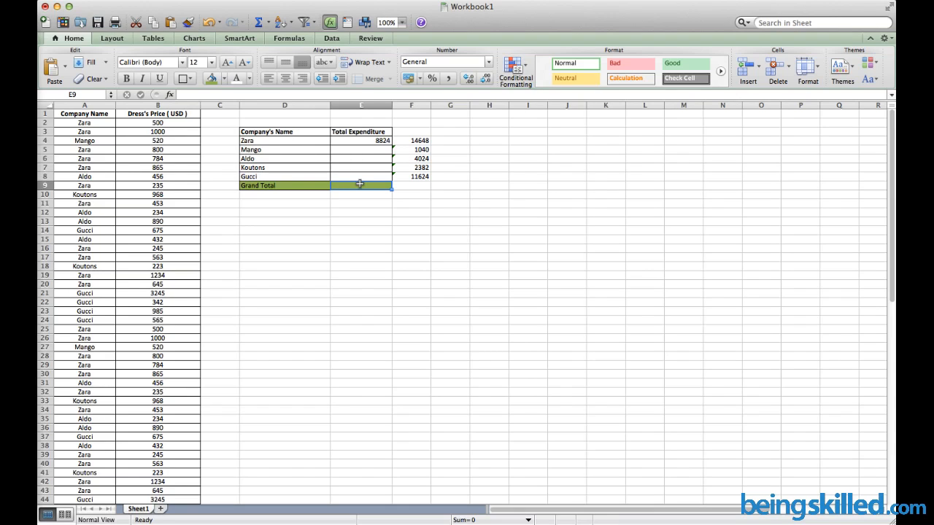
type("=SUM")
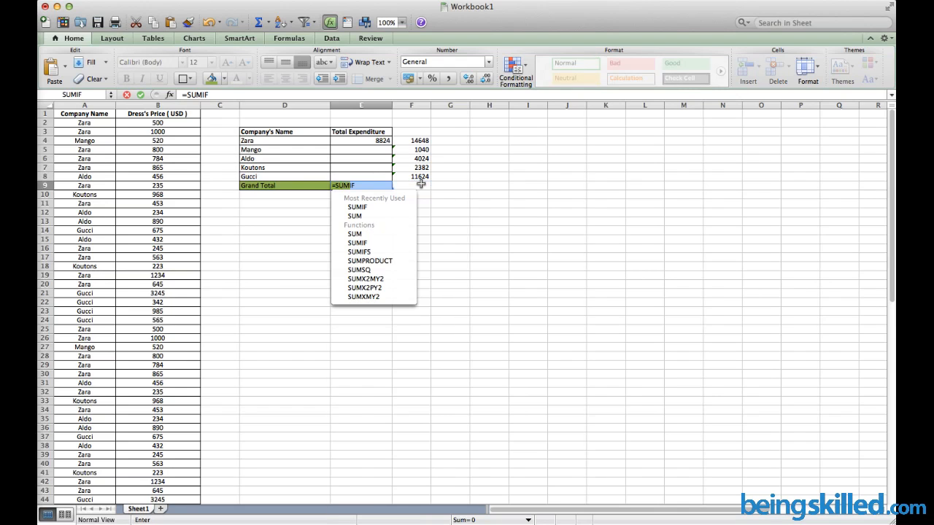
type("(")
left_click(153, 123)
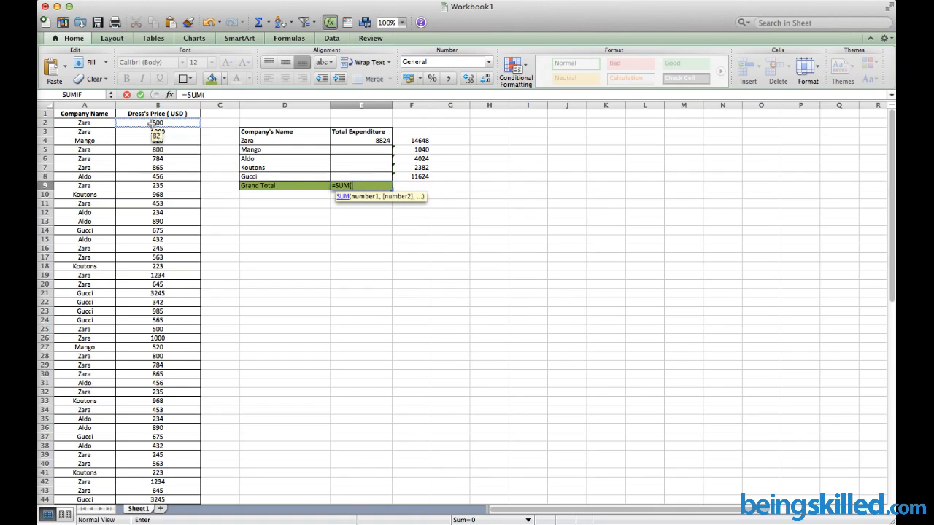
left_click_drag(151, 124, 167, 468)
key("Return")
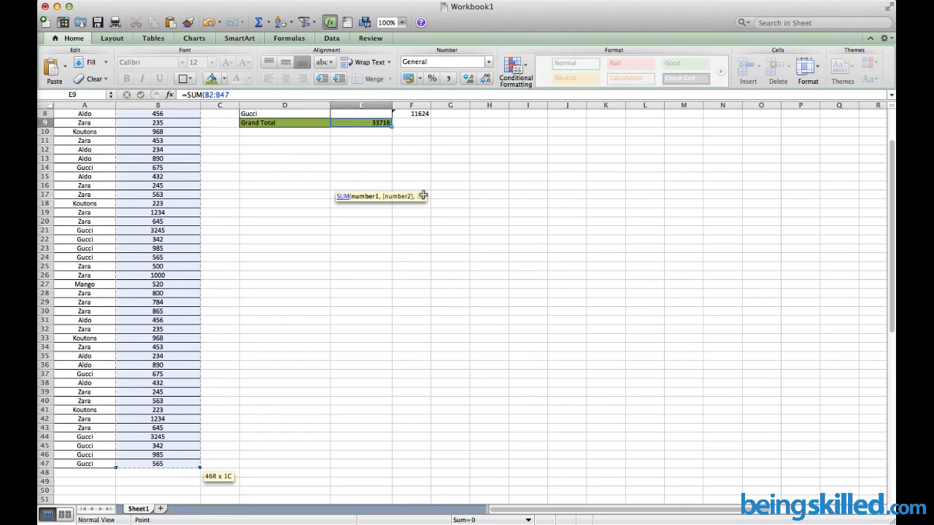
- Add up the SUMIF results F4:F8 with a SUM formula in F9
left_click(422, 185)
type("=SUM")
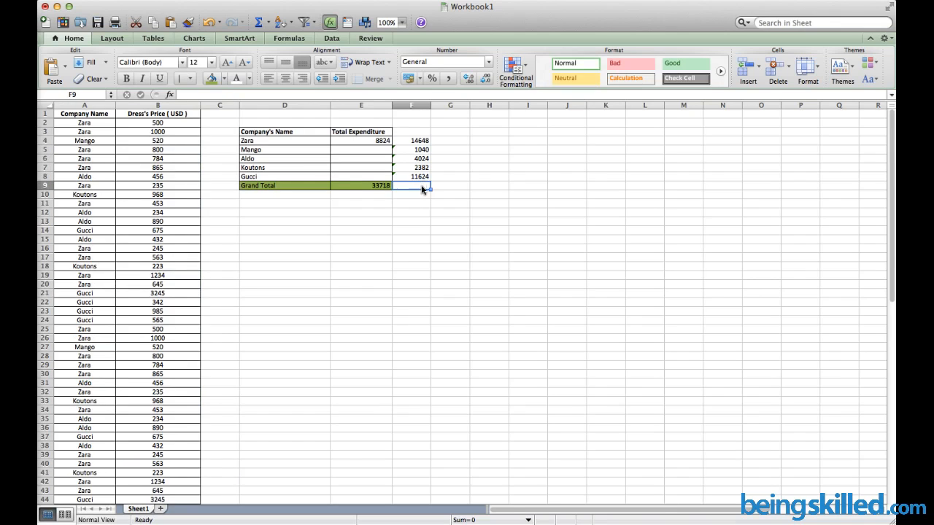
type("(")
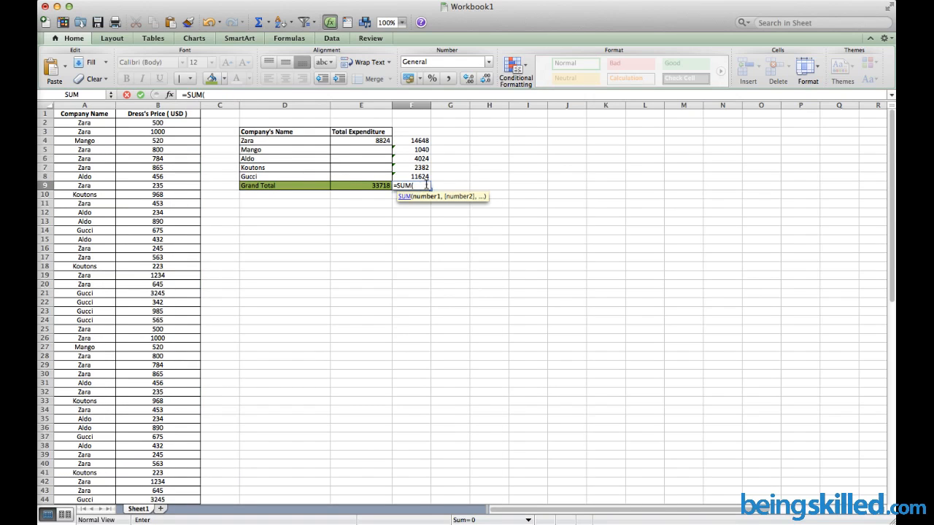
left_click_drag(426, 177, 423, 147)
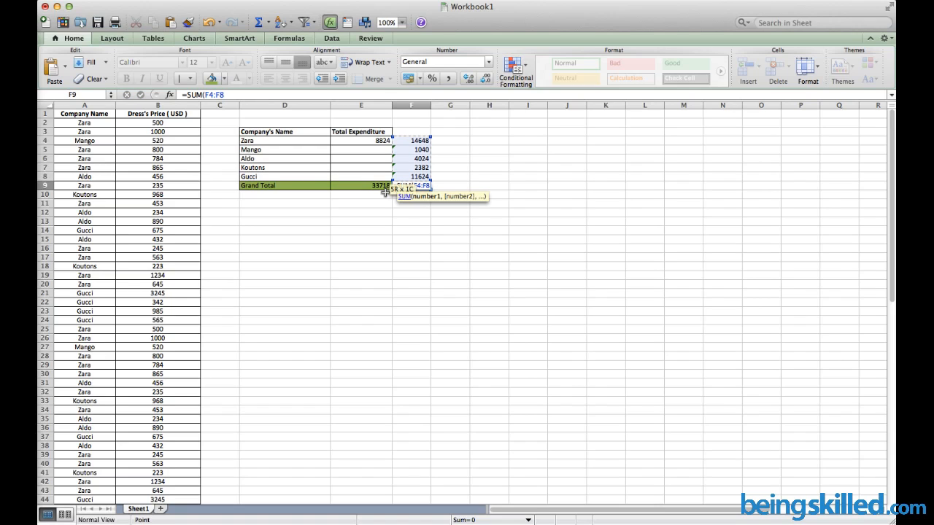
key("Return")
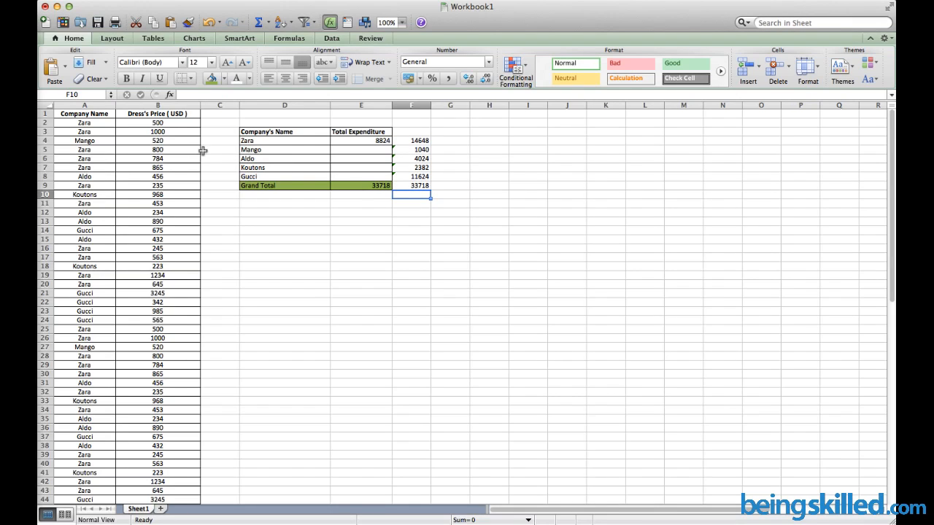
- Compare the manual SUM formula in E4 with the SUMIF formula in F4, checking them against the company and price list
left_click(337, 143)
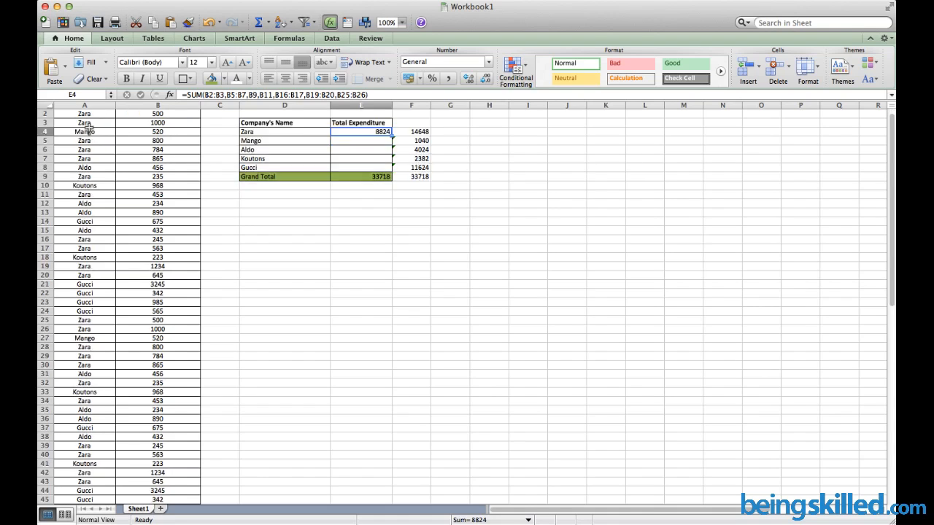
scroll(86, 126, "down", 4)
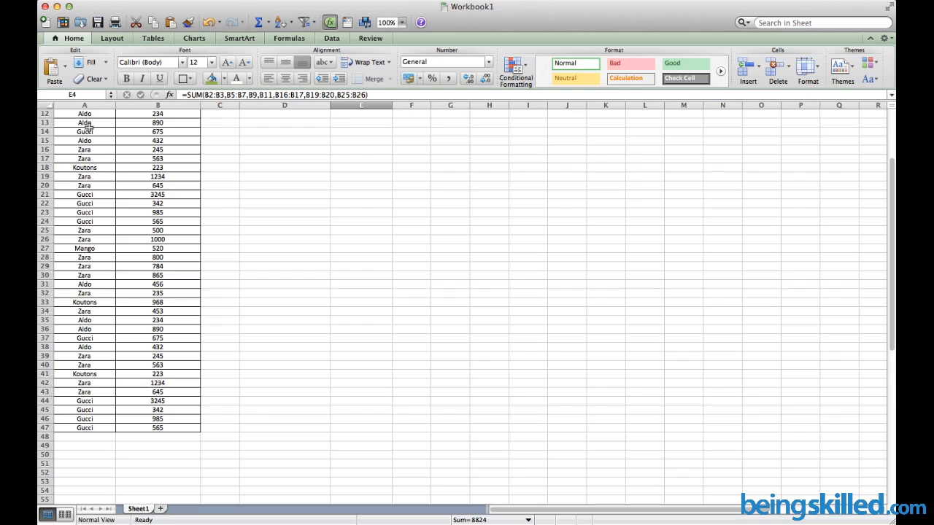
scroll(86, 125, "up", 4)
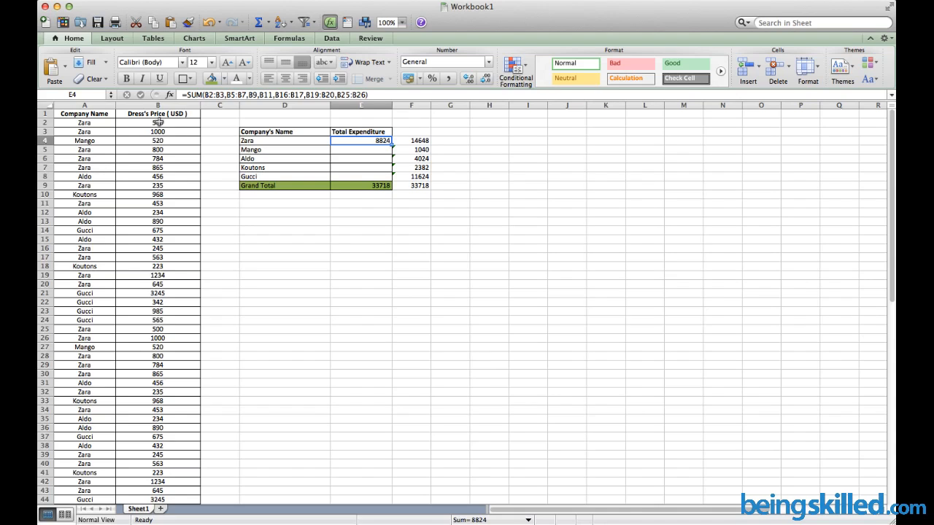
key("Right")
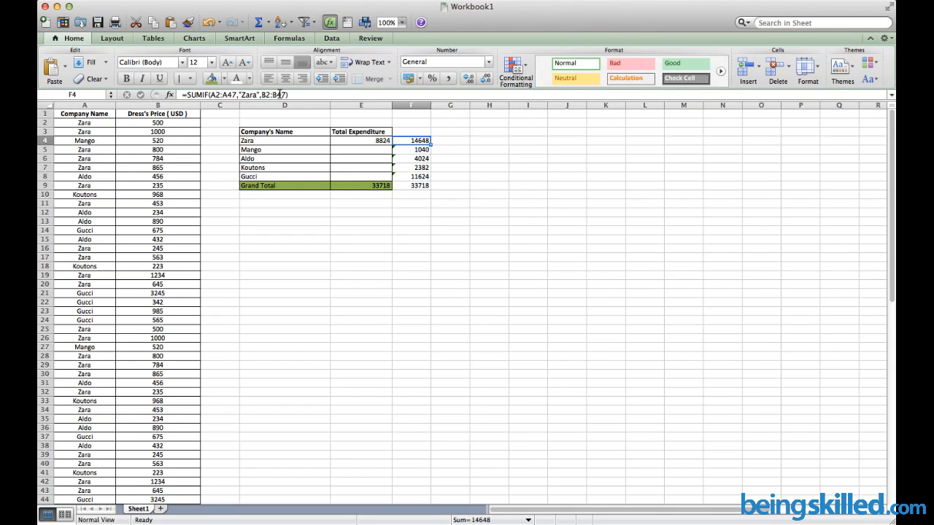
left_click(91, 124)
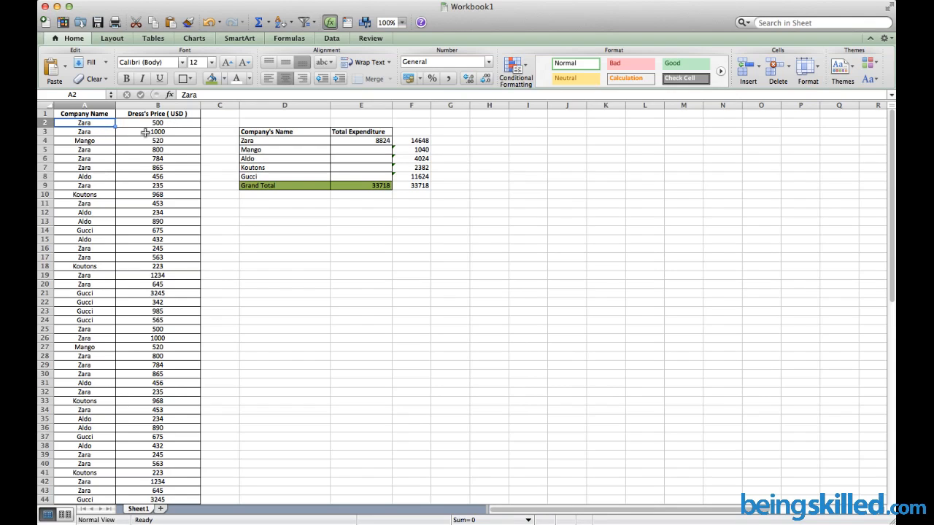
left_click(98, 134)
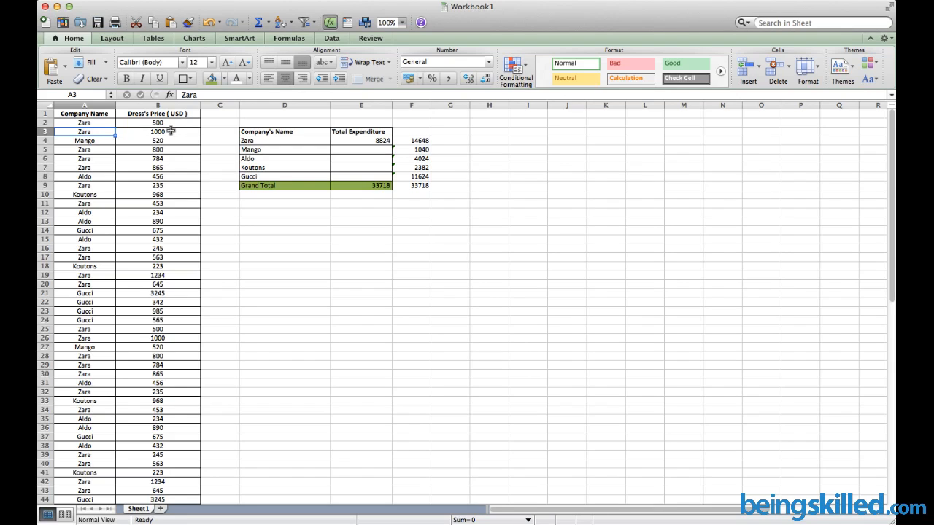
- Examine the company names and prices in rows 2 to 47 against the ranges and "Zara" criterion of the SUMIF formula in F4
left_click(104, 143)
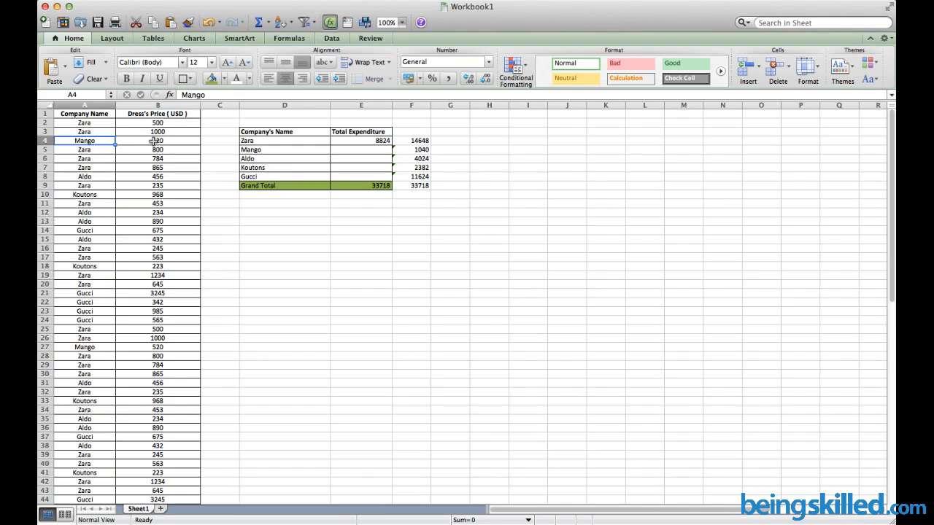
left_click(96, 153)
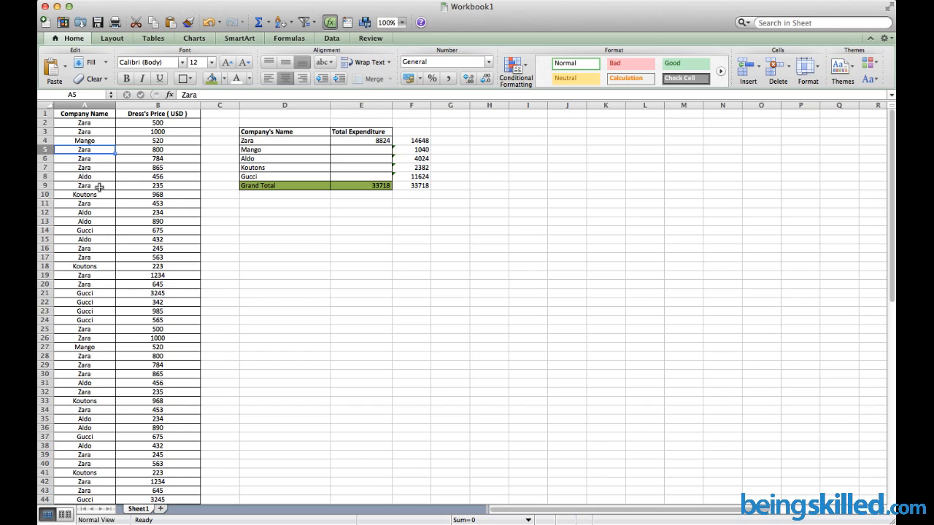
scroll(100, 187, "down", 4)
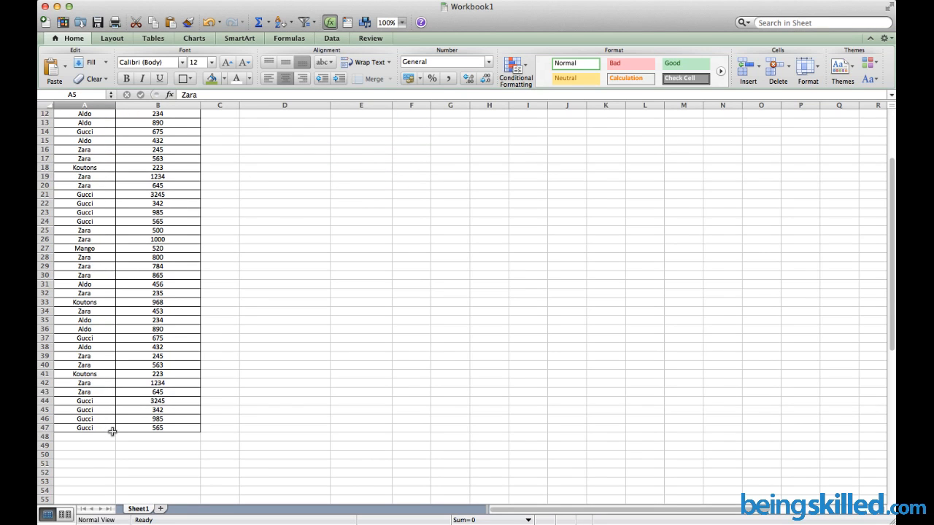
scroll(112, 431, "up", 4)
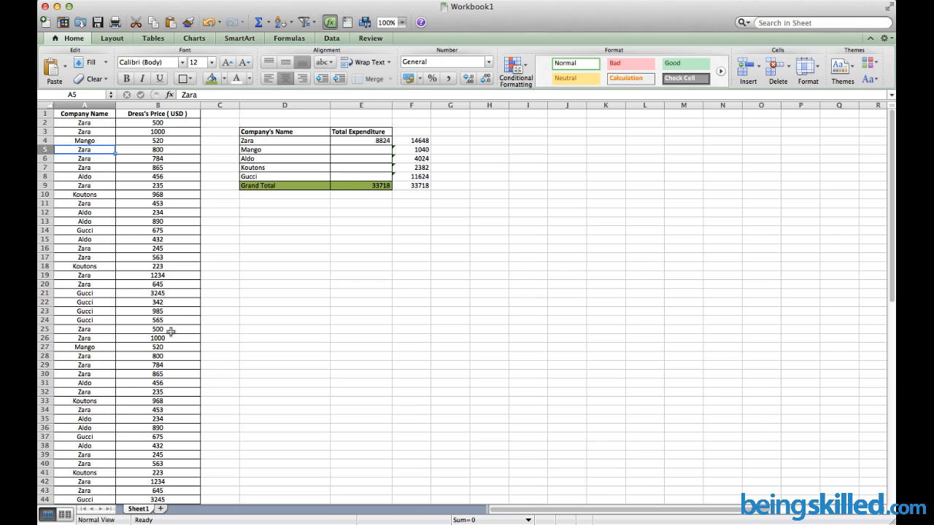
left_click(421, 140)
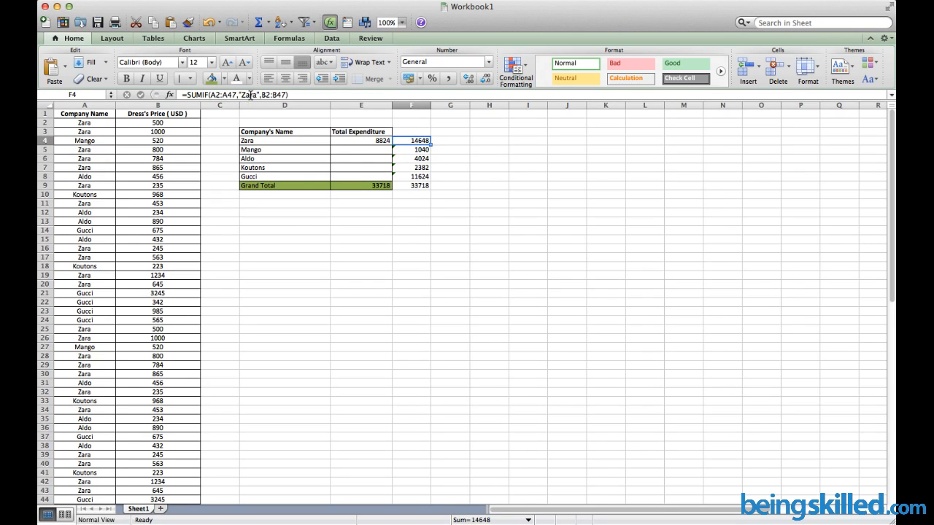
scroll(149, 190, "down", 2)
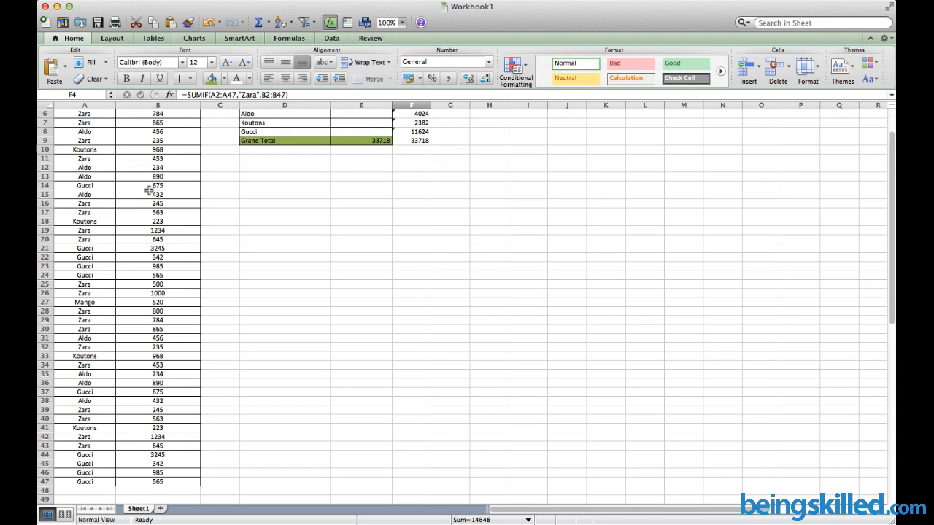
scroll(148, 190, "down", 2)
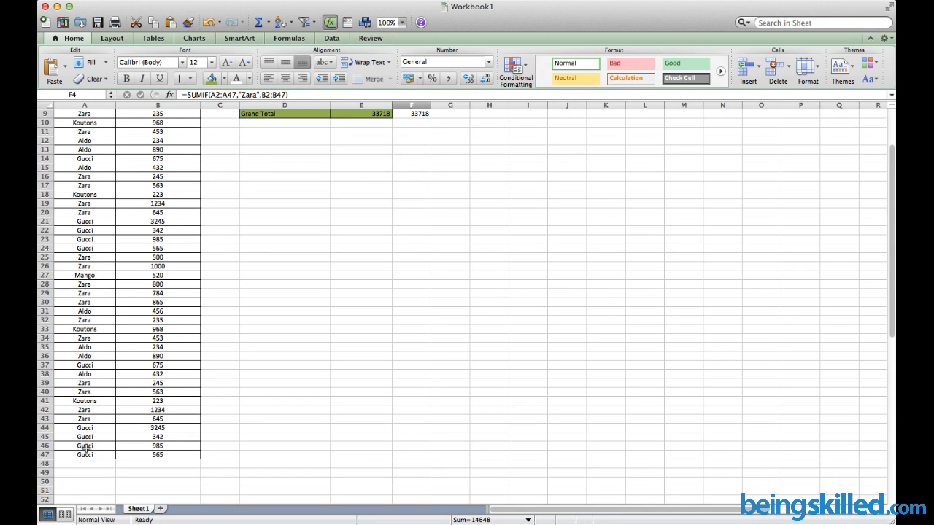
scroll(195, 281, "up", 2)
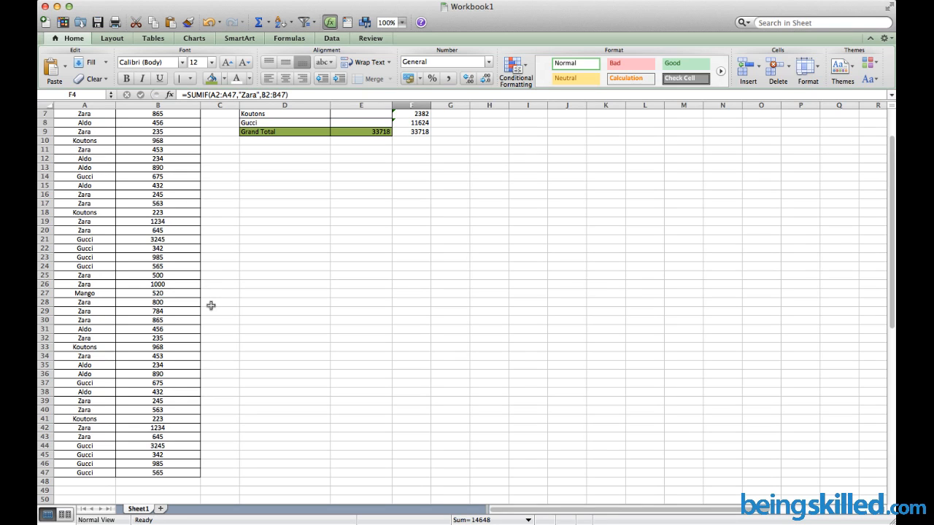
scroll(211, 305, "up", 3)
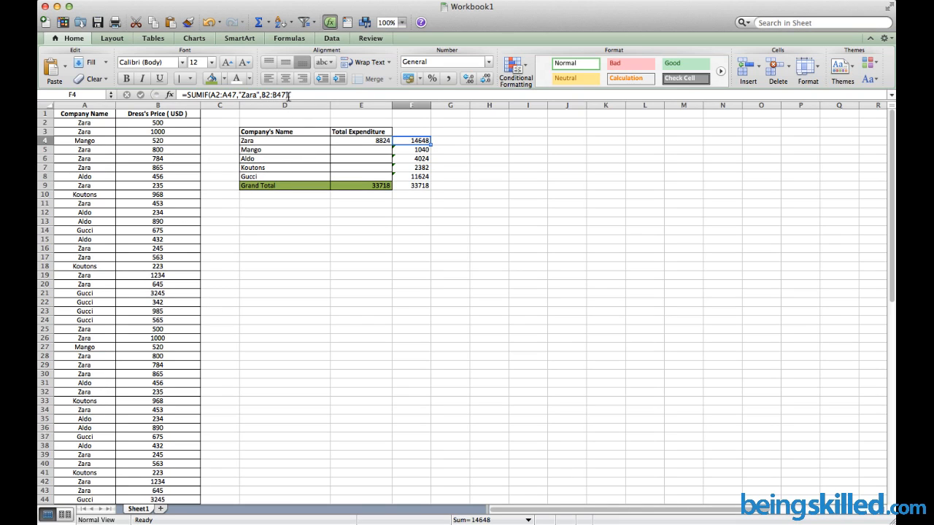
- Review the SUMIF formulas for Mango in F5 and Aldo in F6, and compare the F9 sum with the Grand Total in E9
key("Down")
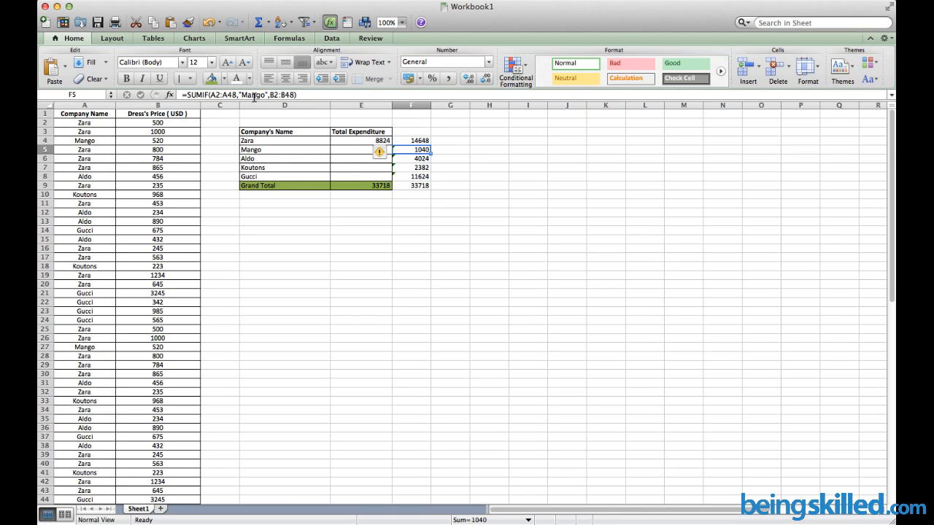
key("Down")
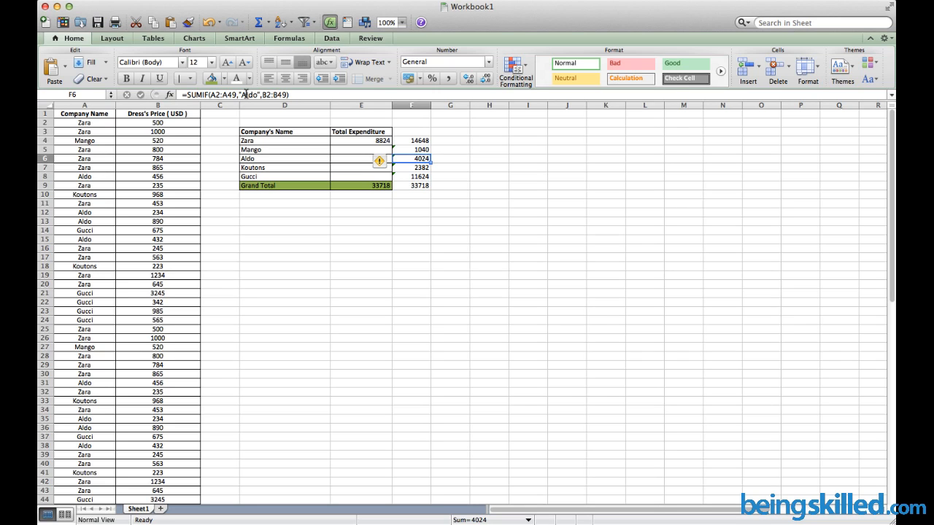
left_click(419, 185)
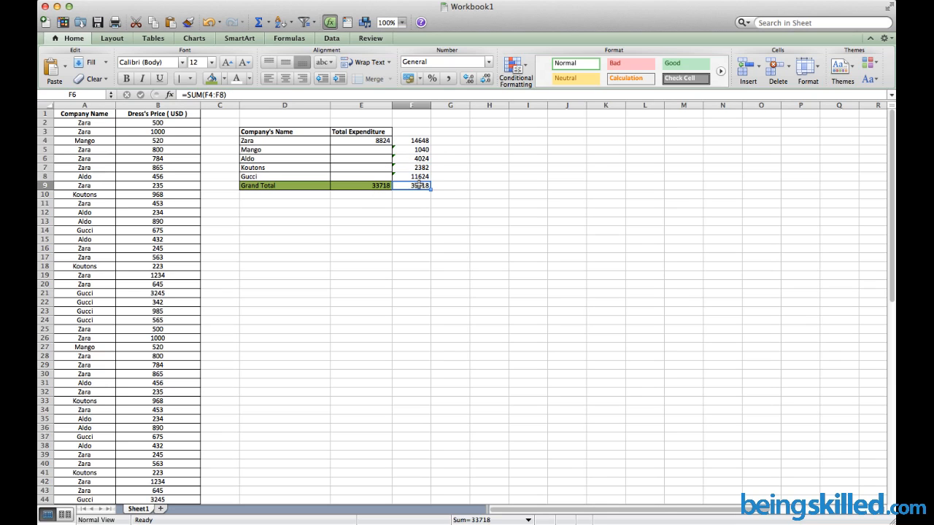
key("Left")
left_click(419, 185)
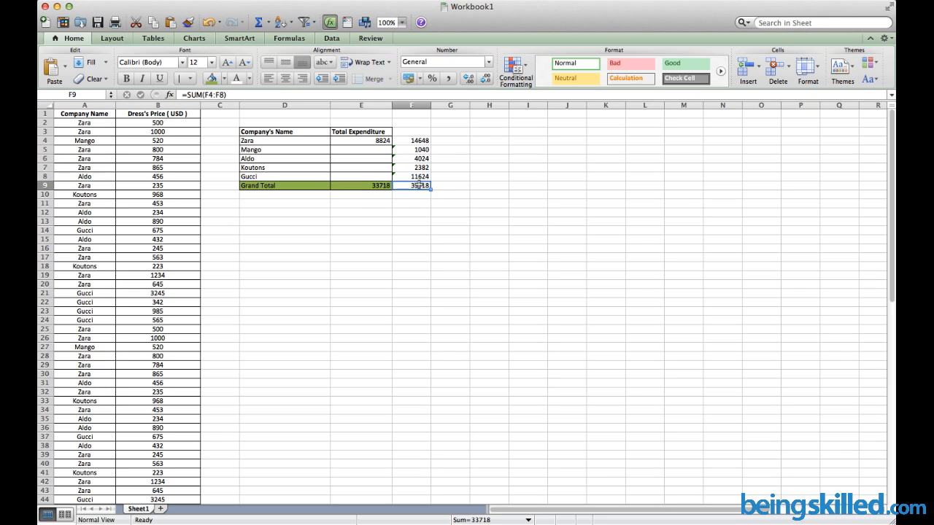